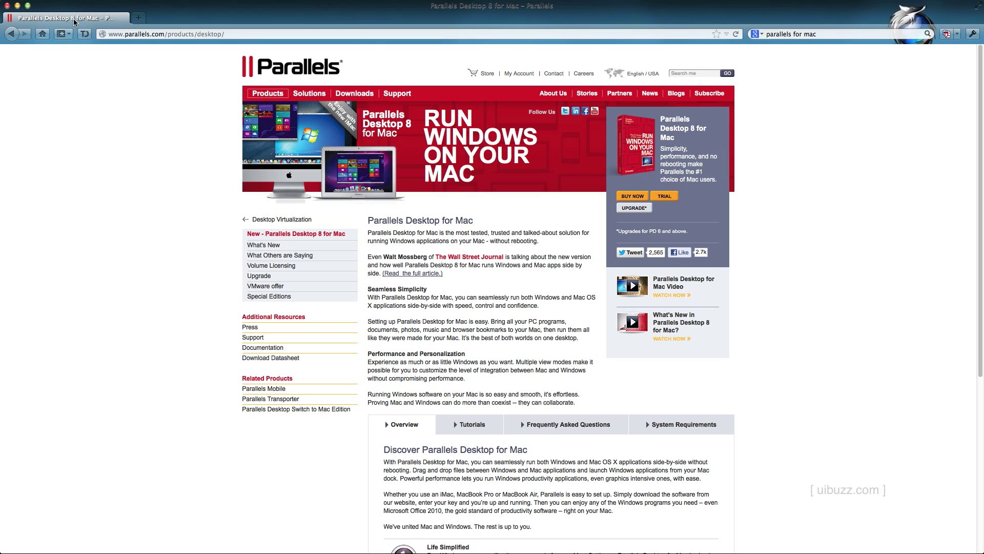
Close the browser, tidy the Ubuntu ISO on the desktop, and choose New… from the + menu.
click(7, 7)
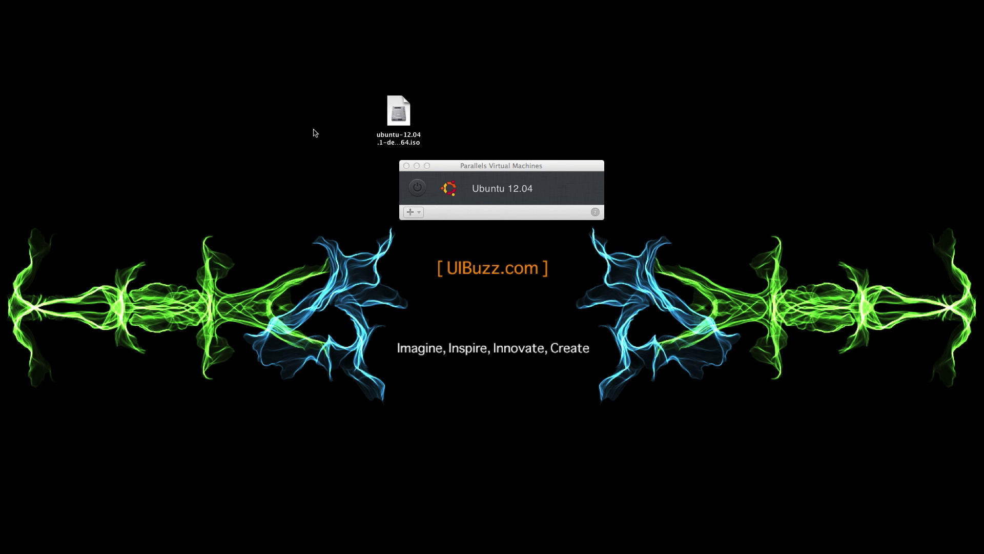
click(497, 169)
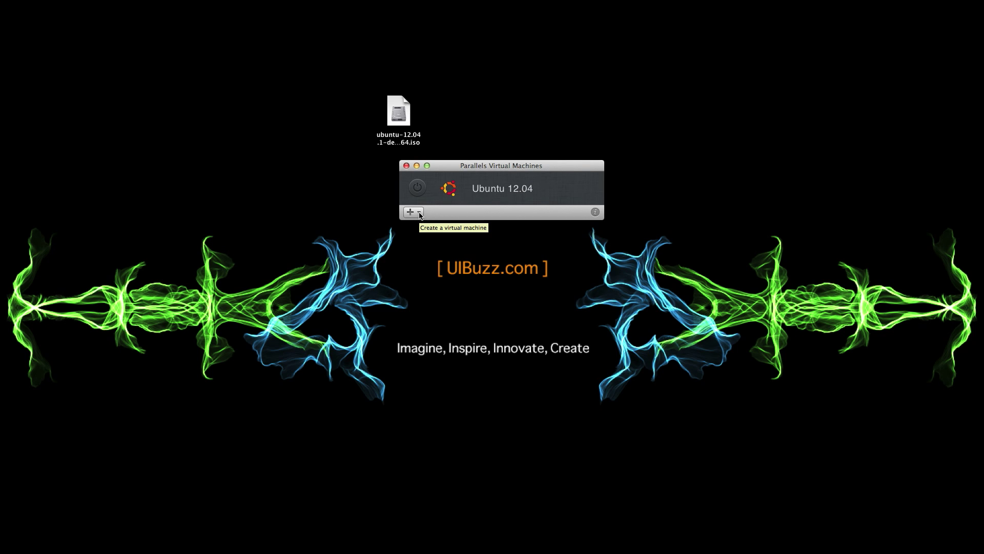
drag(399, 110, 456, 108)
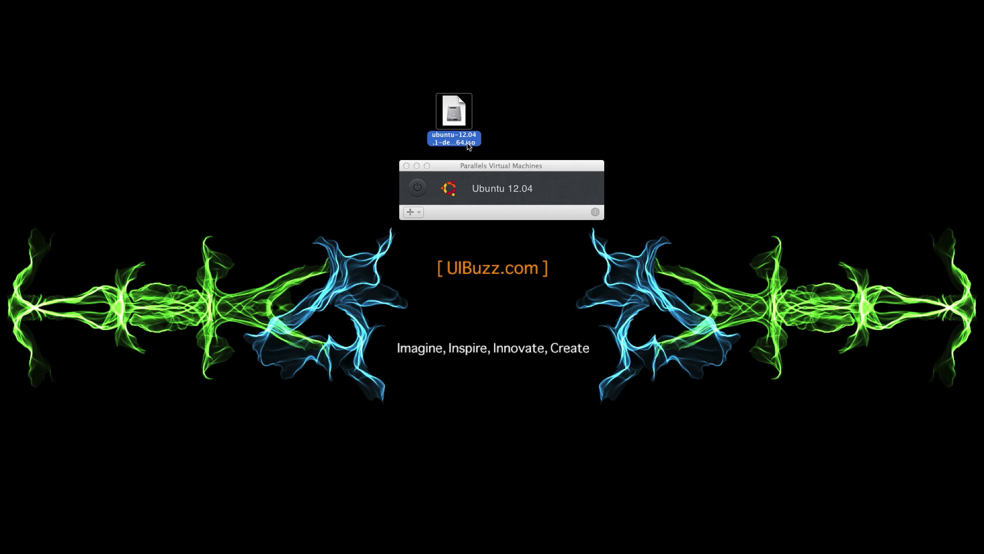
click(392, 124)
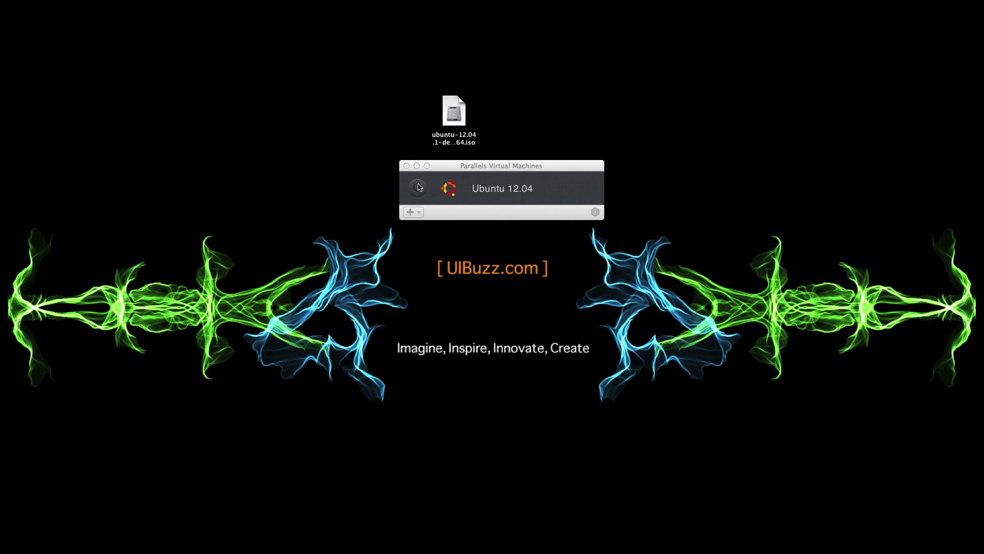
click(419, 213)
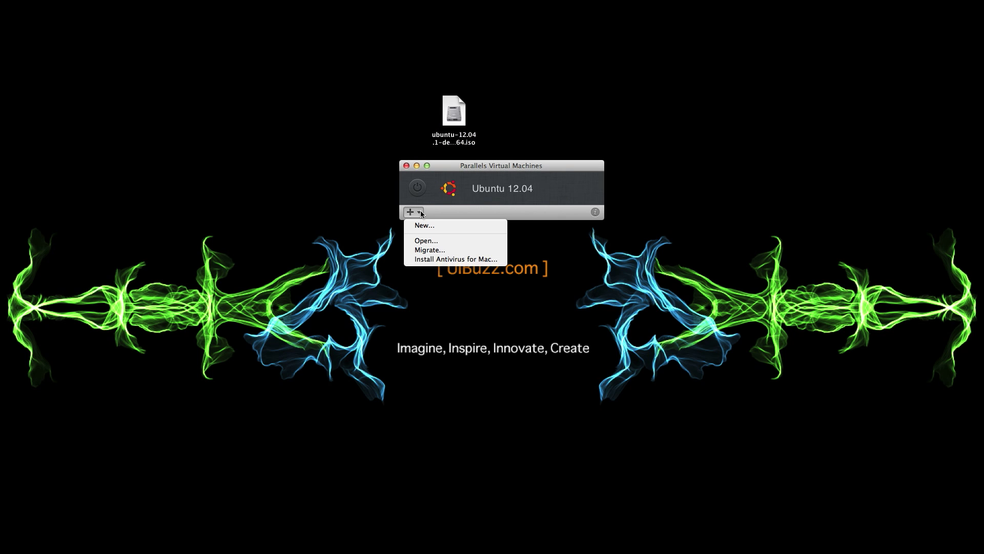
click(428, 225)
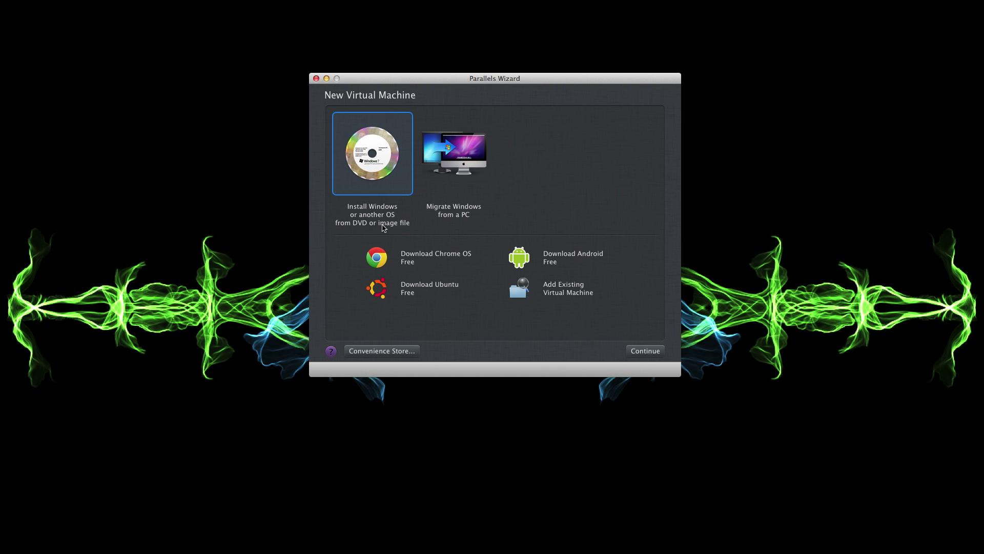
Choose ubuntu-12.04.1-desktop-amd64.iso on the Desktop as the install image and continue.
click(645, 353)
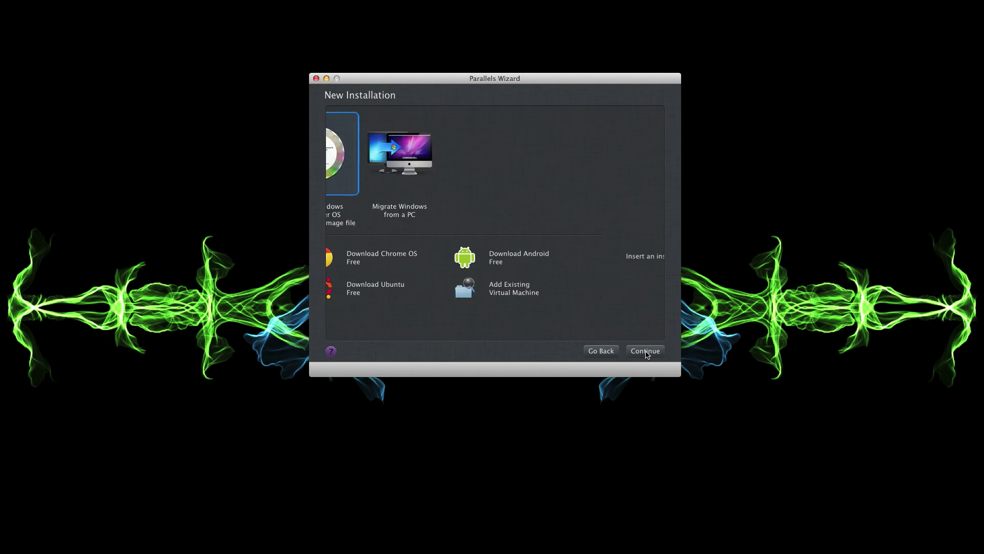
click(535, 276)
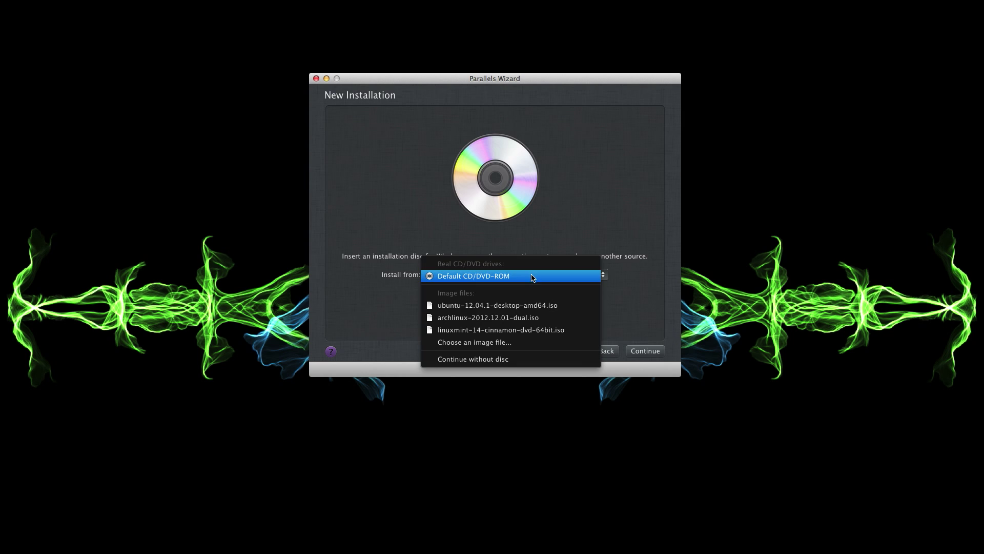
click(500, 342)
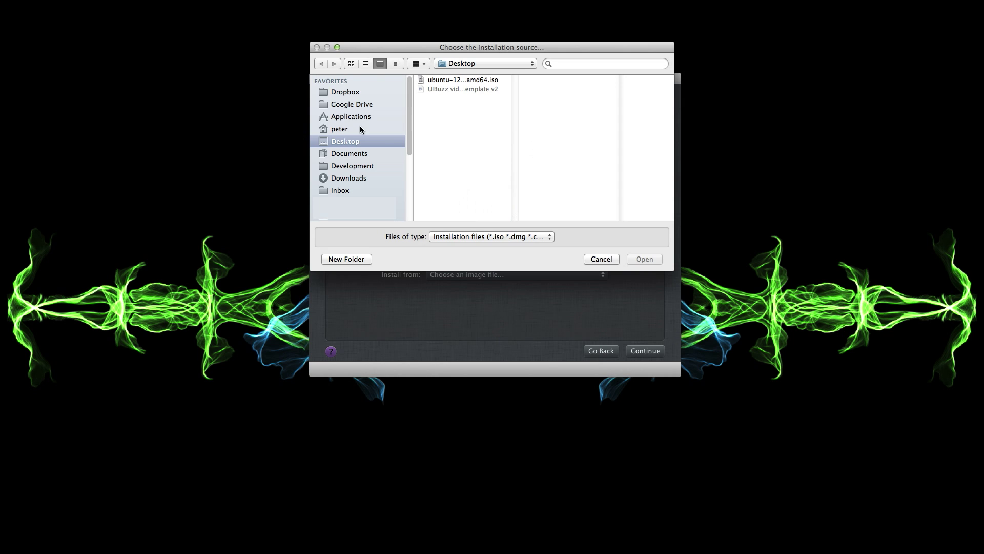
click(467, 80)
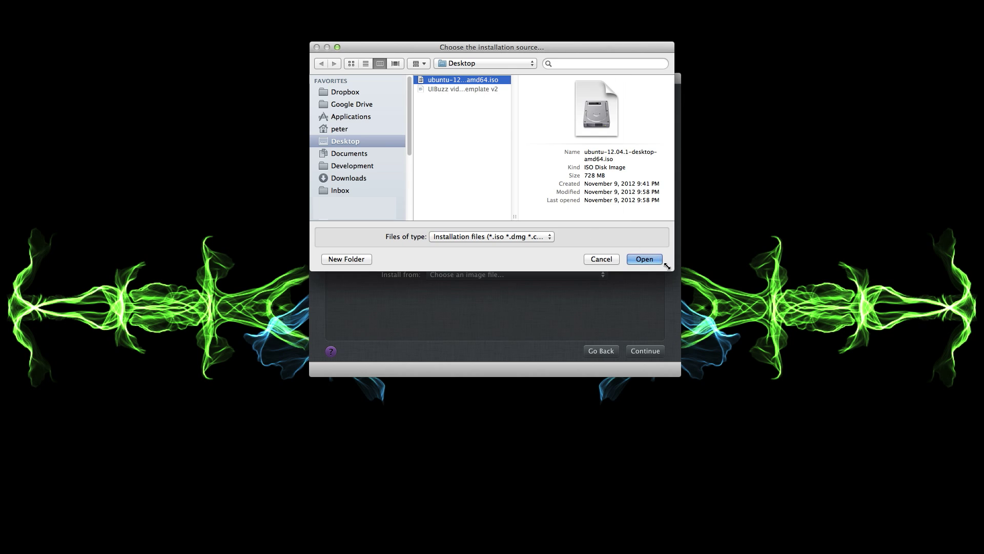
click(646, 259)
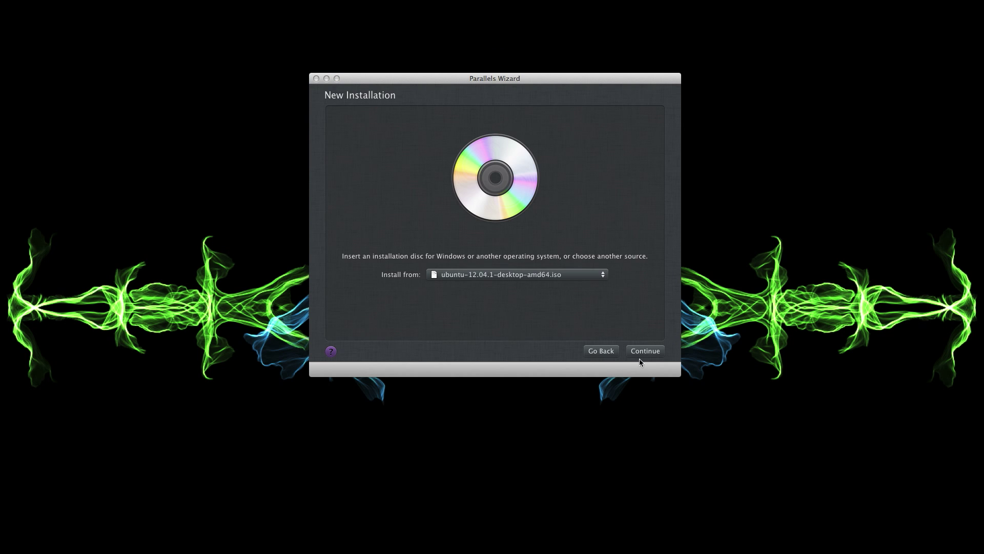
click(644, 351)
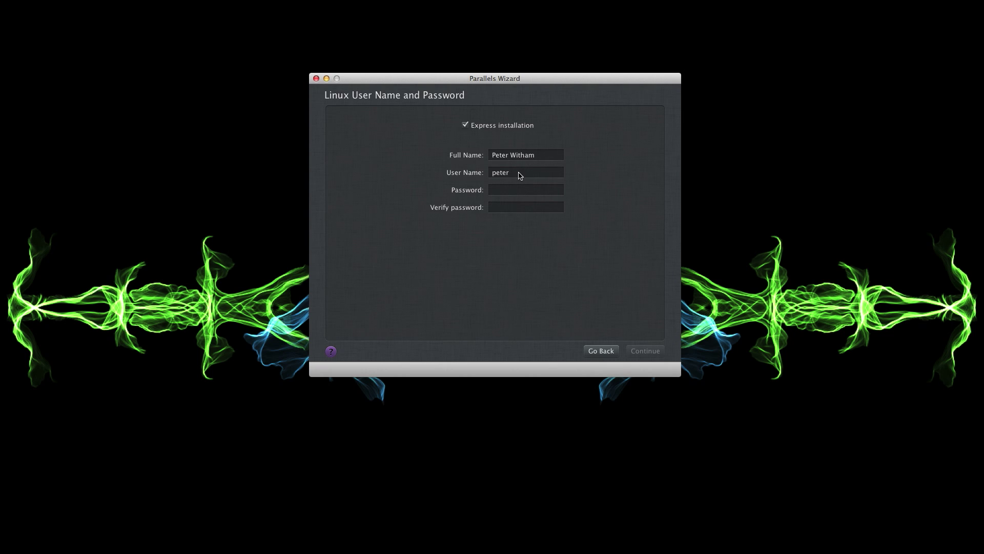
Uncheck Express installation and advance to the Name and Location page.
click(479, 128)
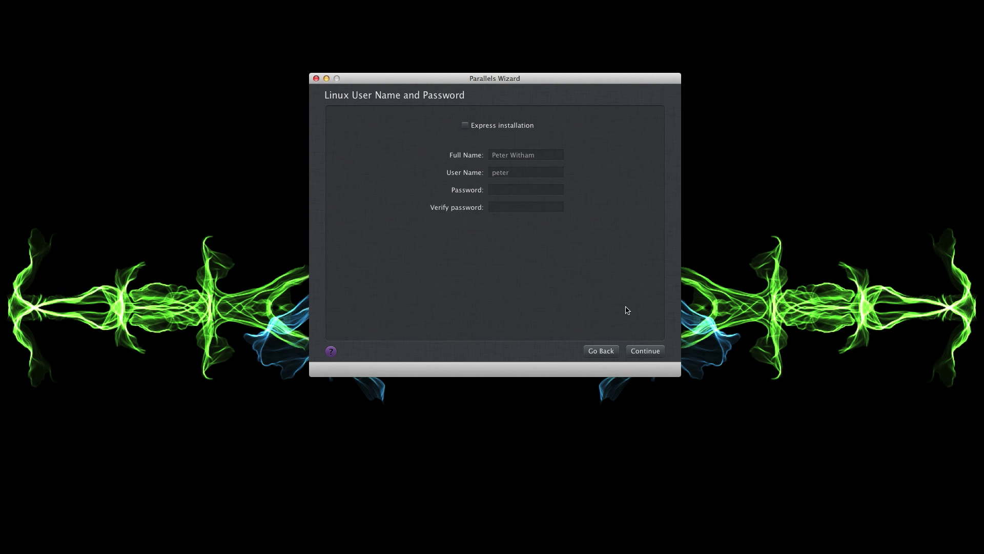
click(647, 353)
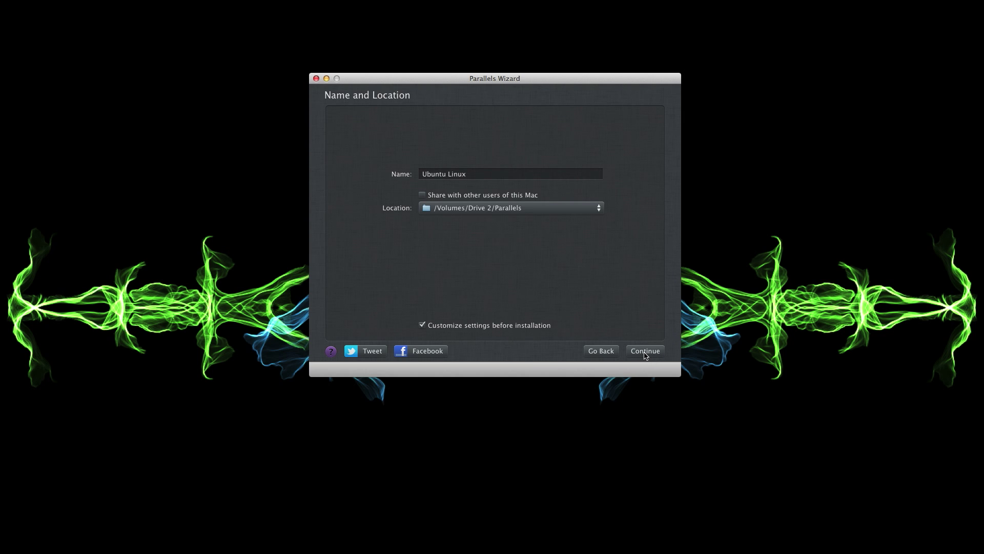
Create the Ubuntu Linux VM and set it to 4 CPUs with 3072 MB of memory.
click(645, 352)
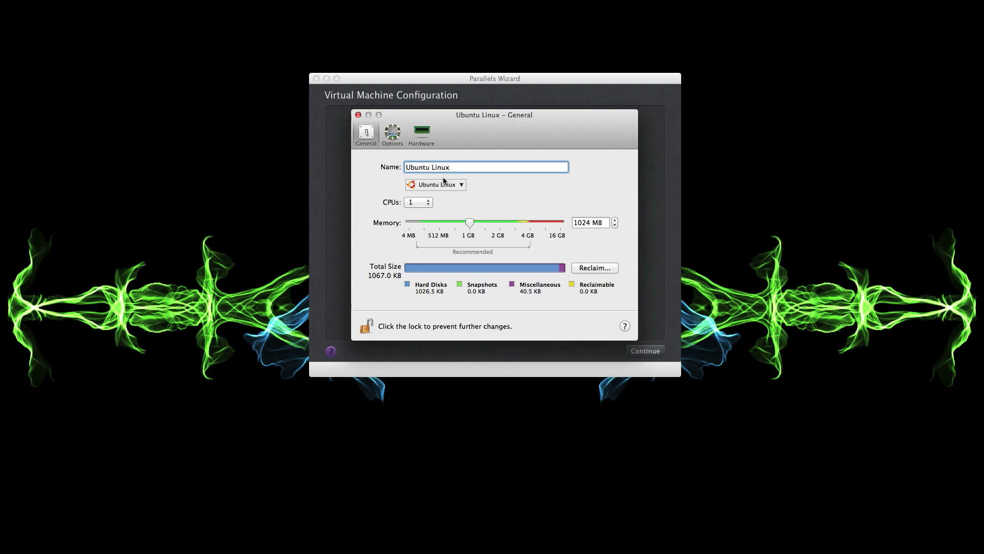
click(425, 201)
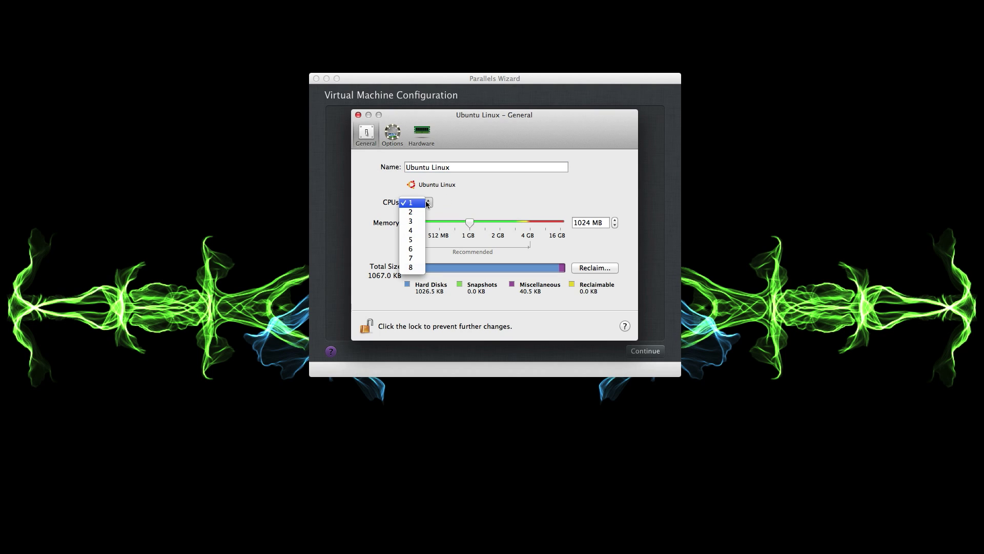
click(420, 232)
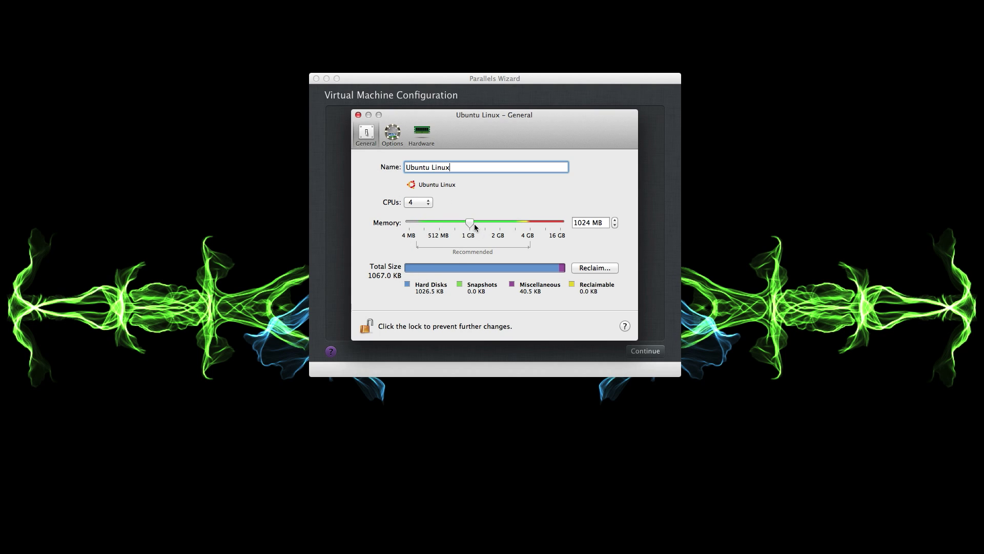
drag(471, 224, 514, 231)
In Options > Startup and Shutdown, set On Shutdown to Close window.
click(392, 134)
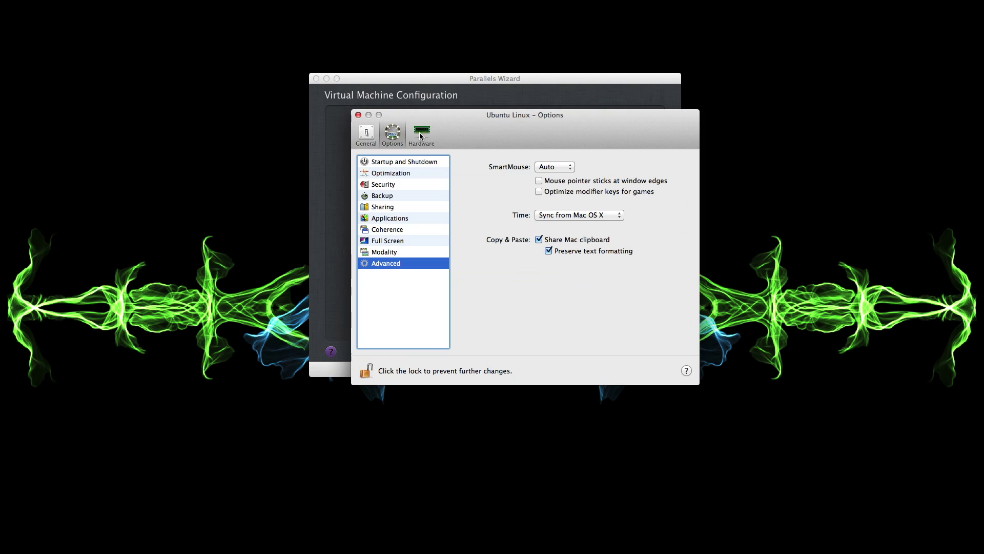
drag(454, 116, 428, 115)
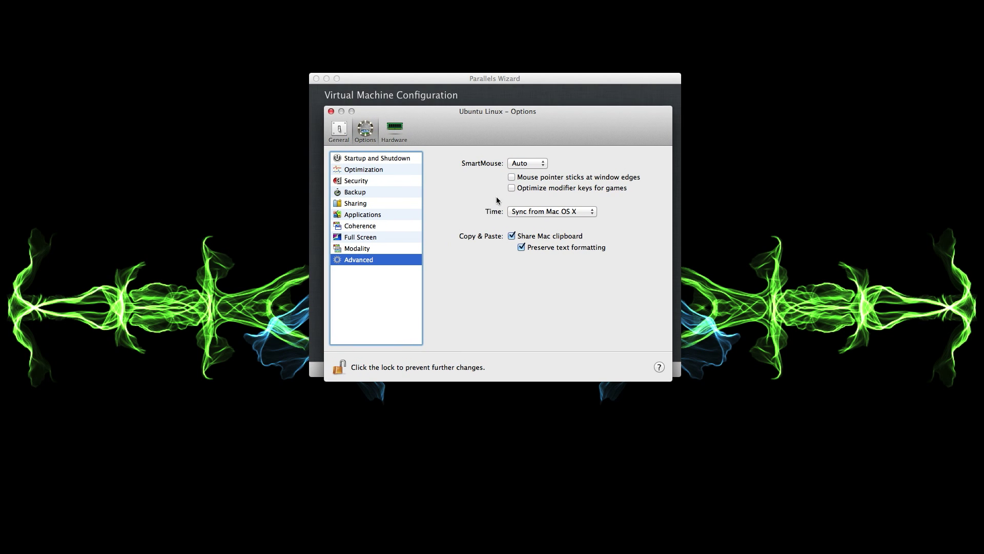
click(393, 162)
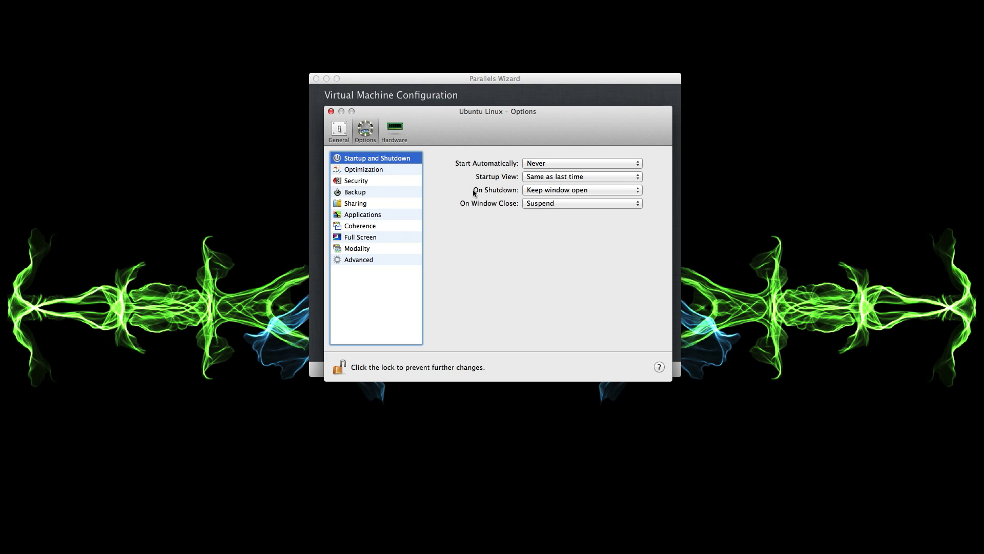
click(570, 192)
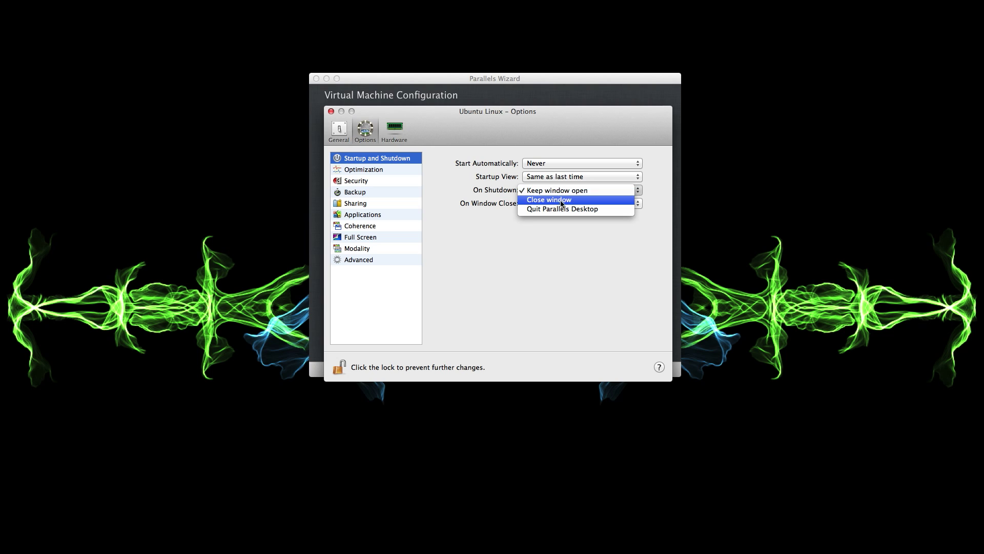
click(555, 201)
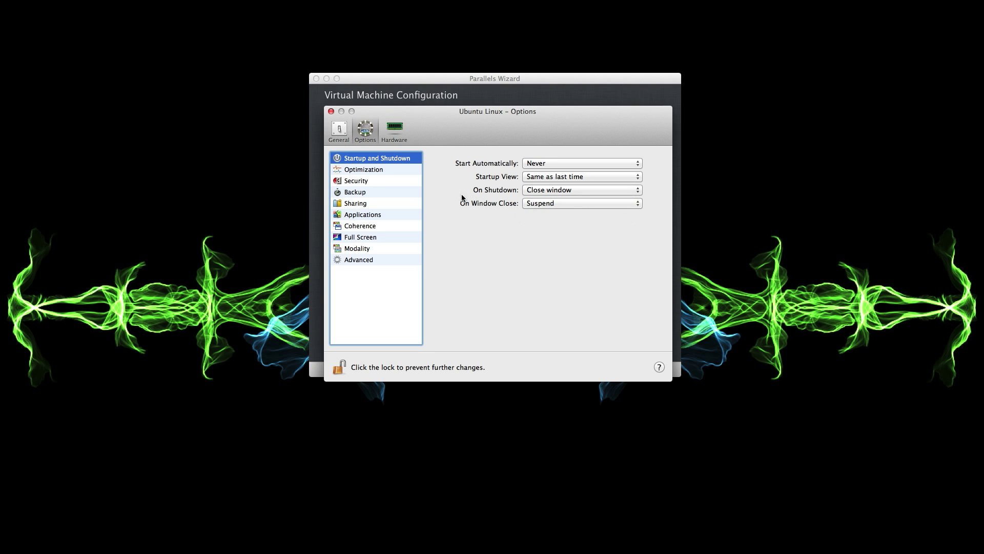
Check Isolate Mac from Linux under Security and confirm with Isolate.
click(386, 170)
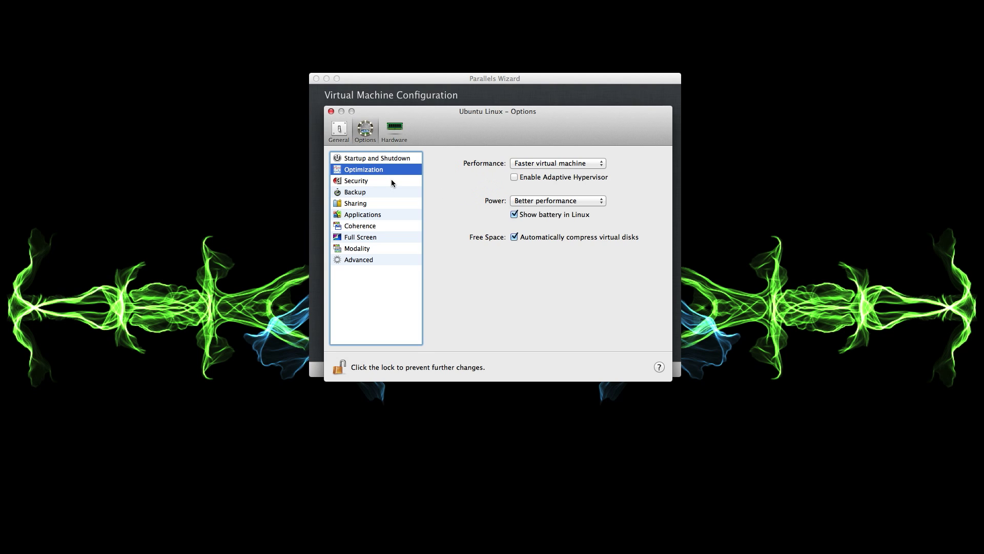
click(391, 181)
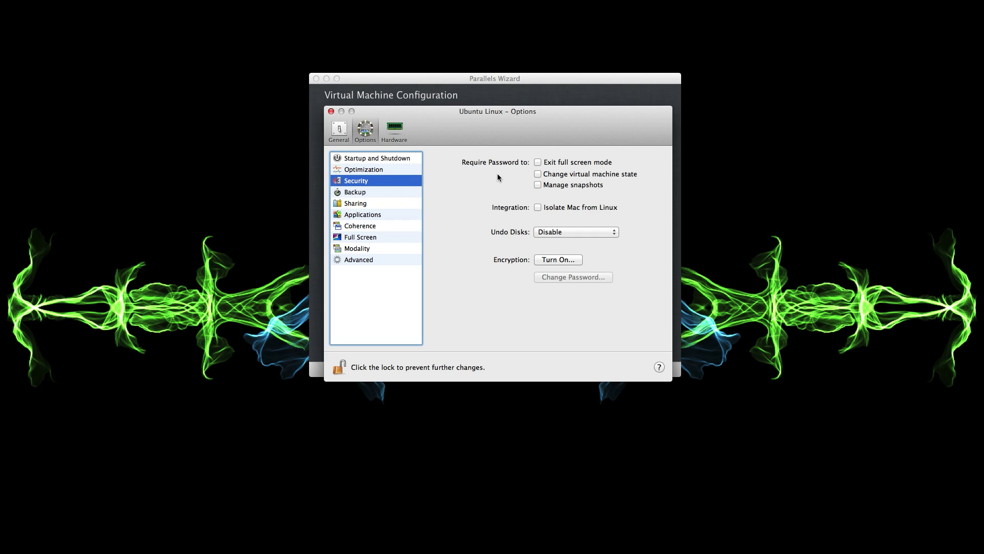
click(538, 207)
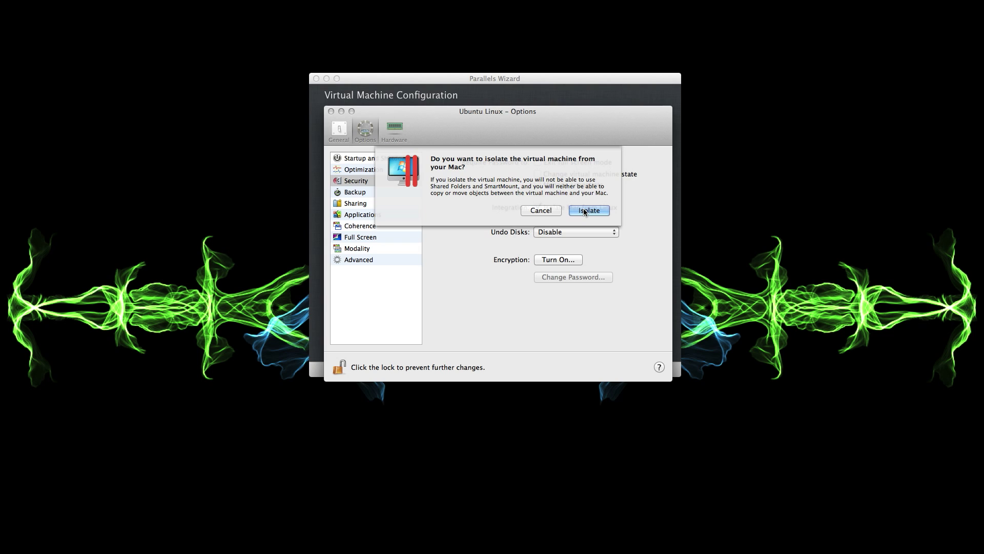
click(583, 210)
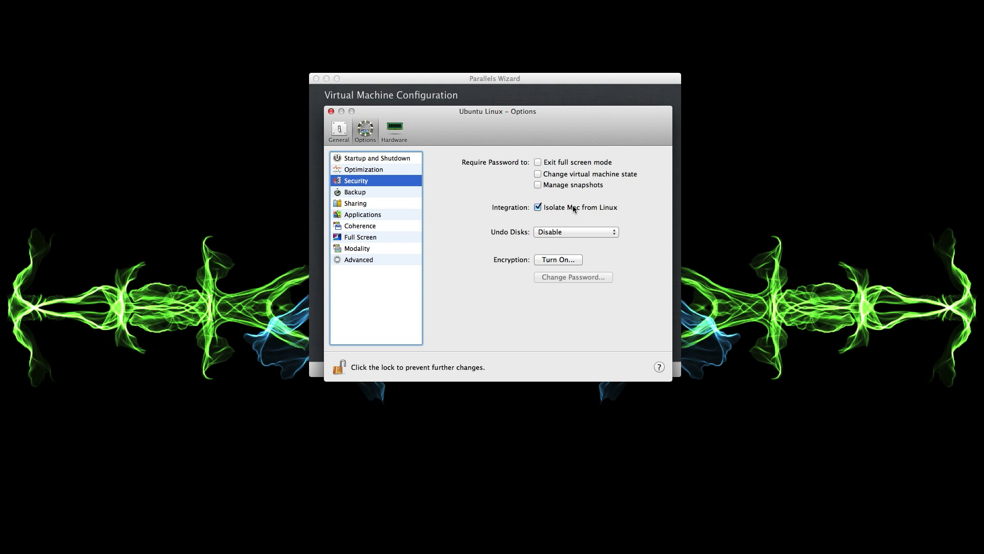
click(390, 203)
Review Applications, Backup, Full Screen, Modality, Advanced, Hardware and General settings, then close the window.
click(398, 214)
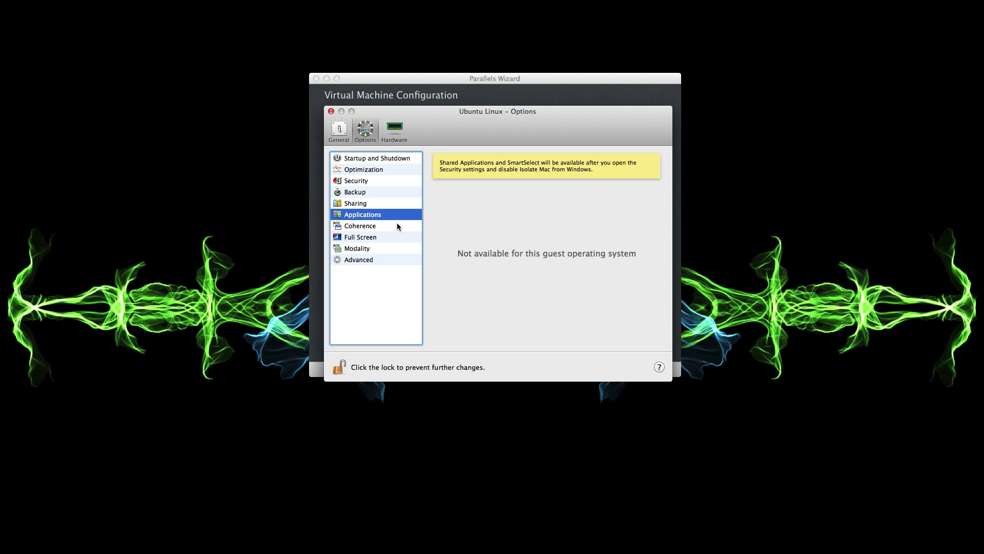
click(388, 191)
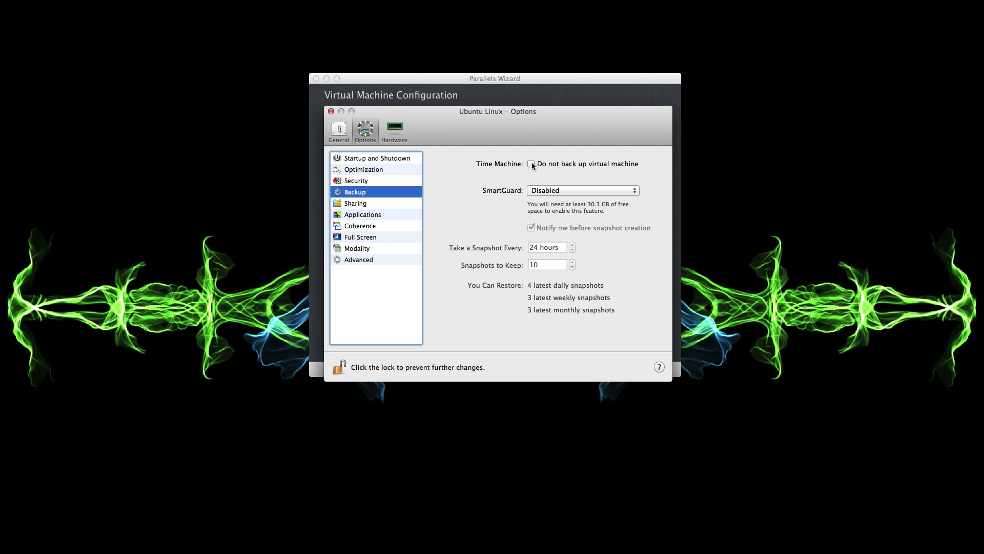
click(378, 238)
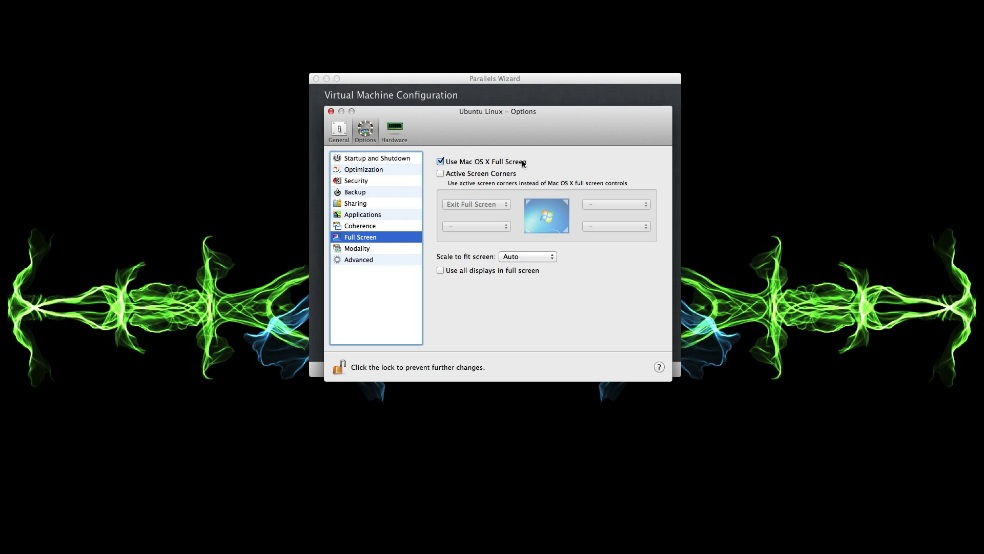
click(384, 249)
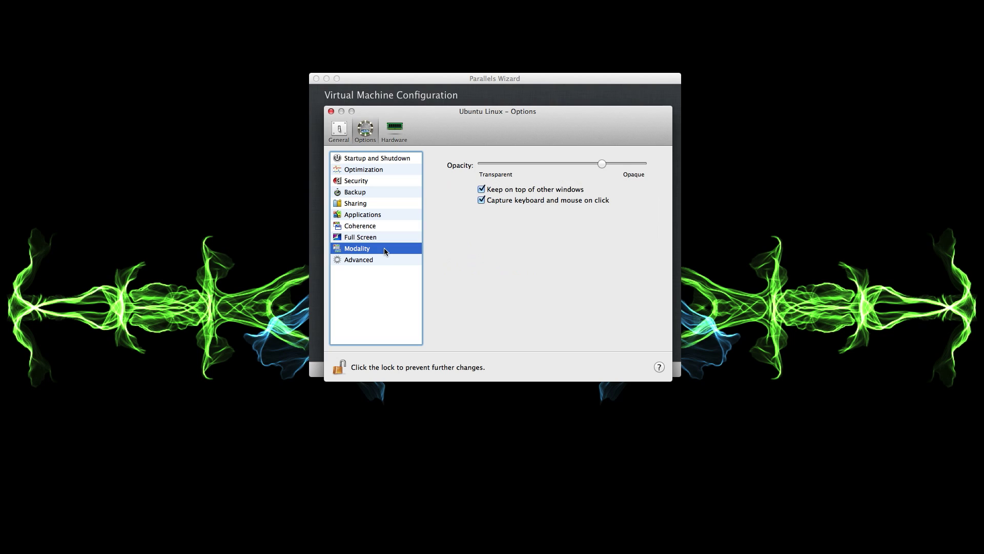
click(382, 259)
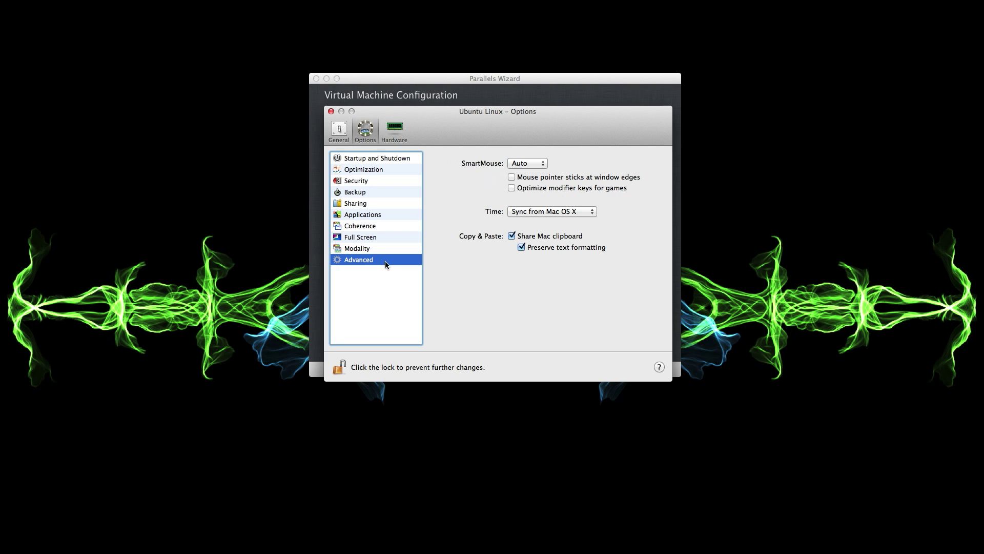
click(394, 128)
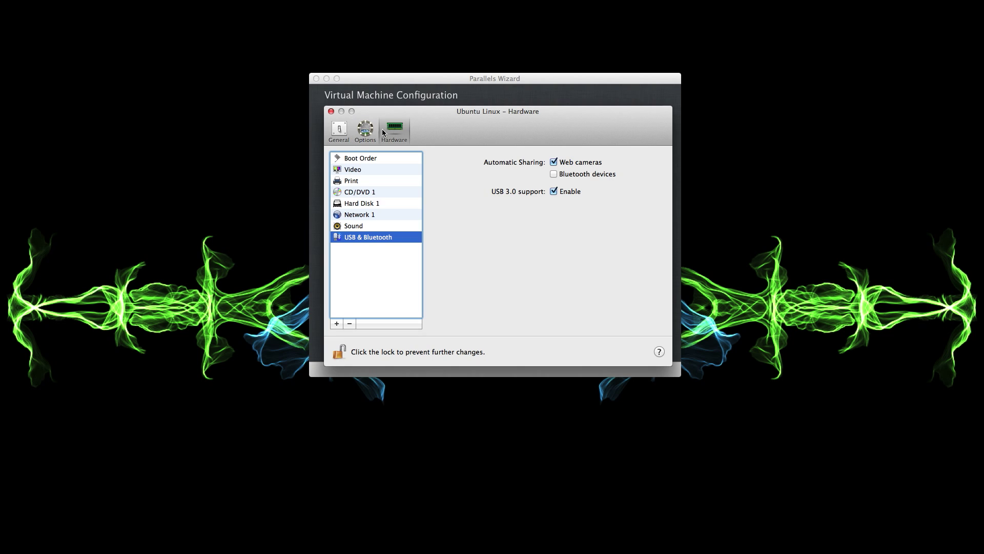
click(335, 130)
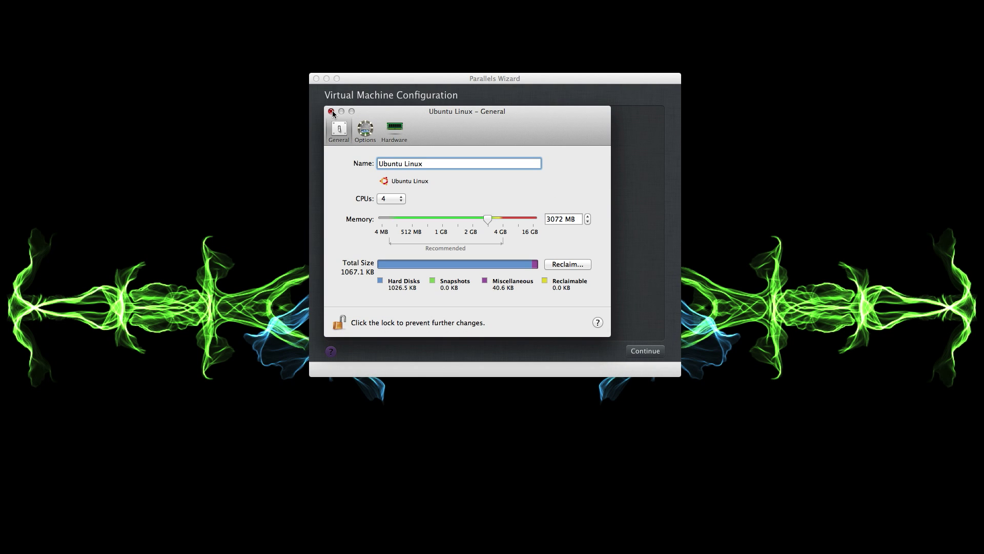
click(331, 112)
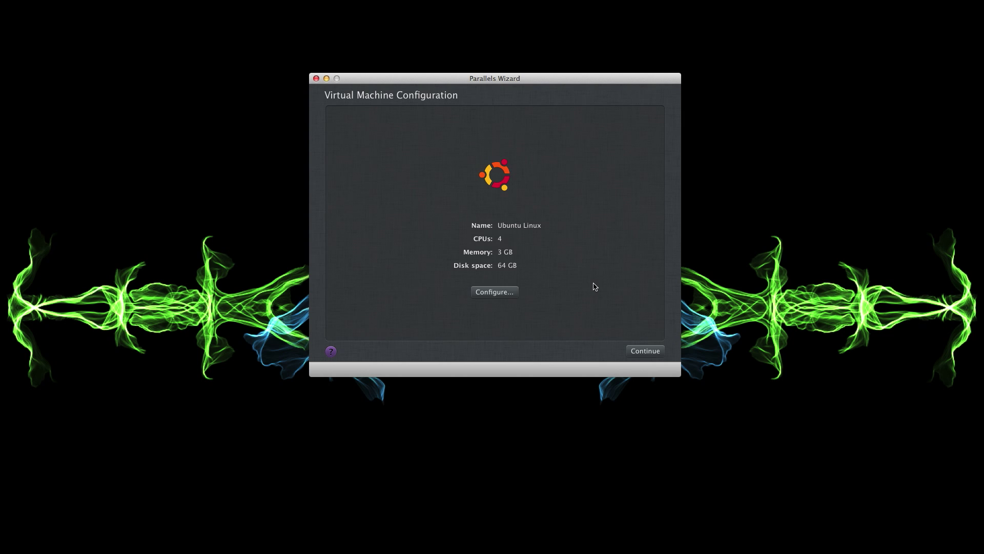
Continue past the configuration summary (4 CPUs, 3 GB, 64 GB disk) to boot the VM.
click(644, 353)
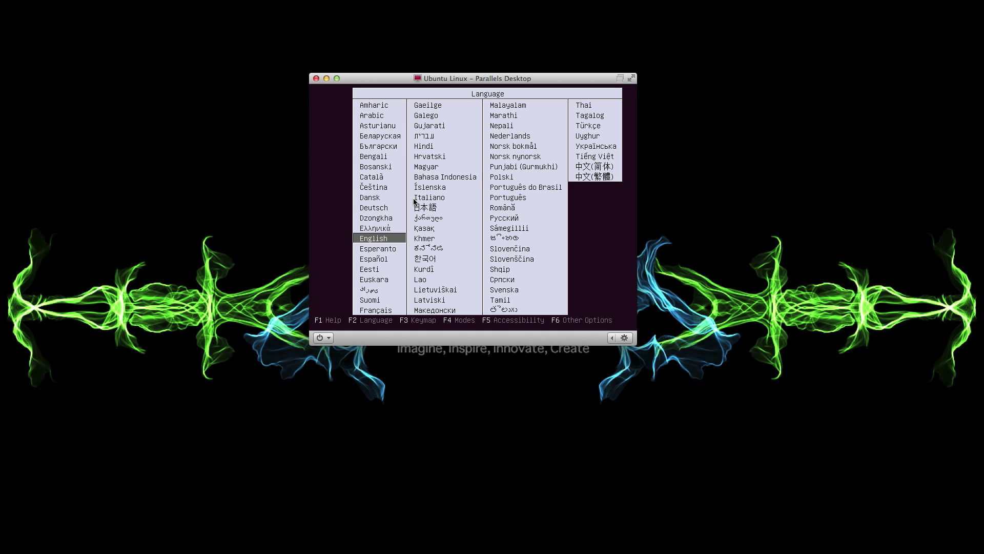
Accept English at the boot menu and select Install Ubuntu.
drag(480, 81, 500, 92)
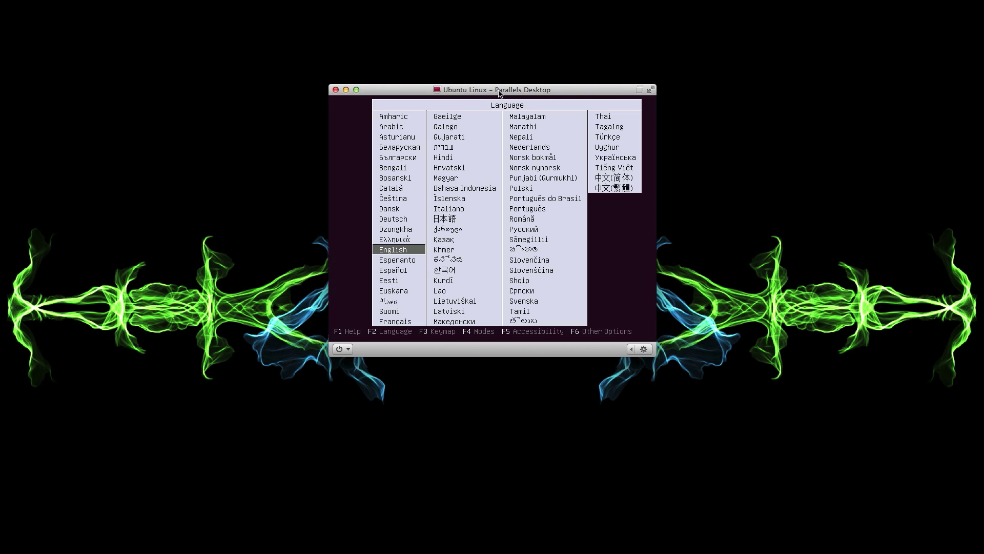
key(Return)
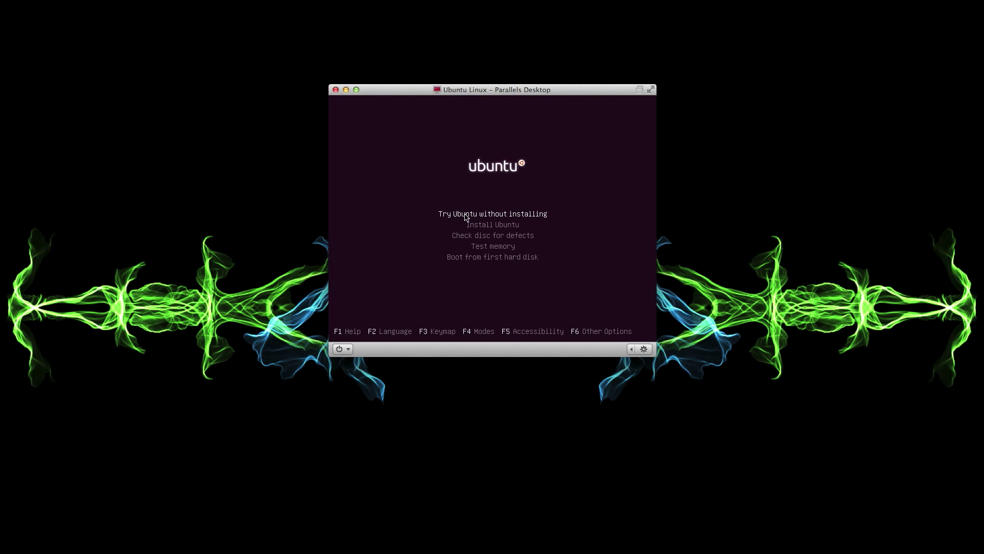
key(Down)
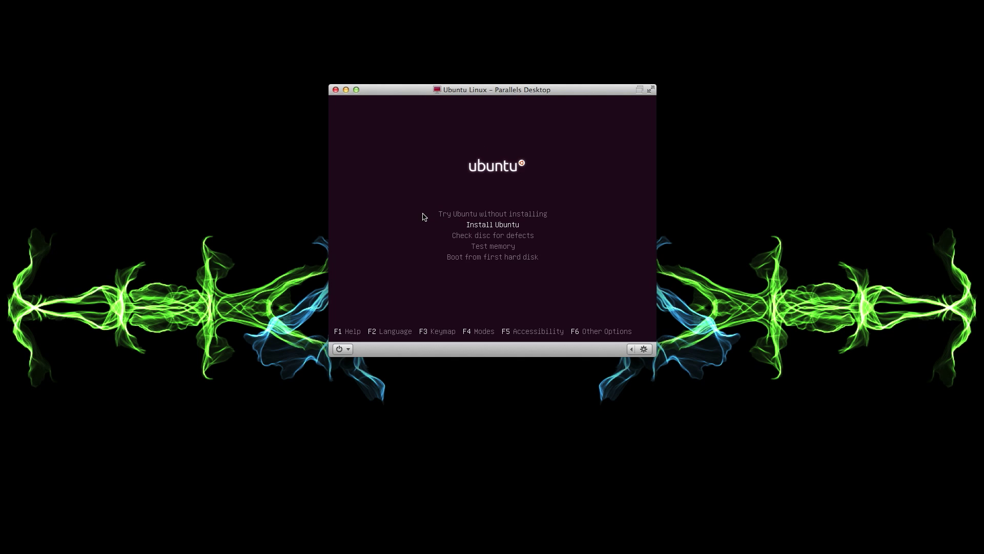
key(Return)
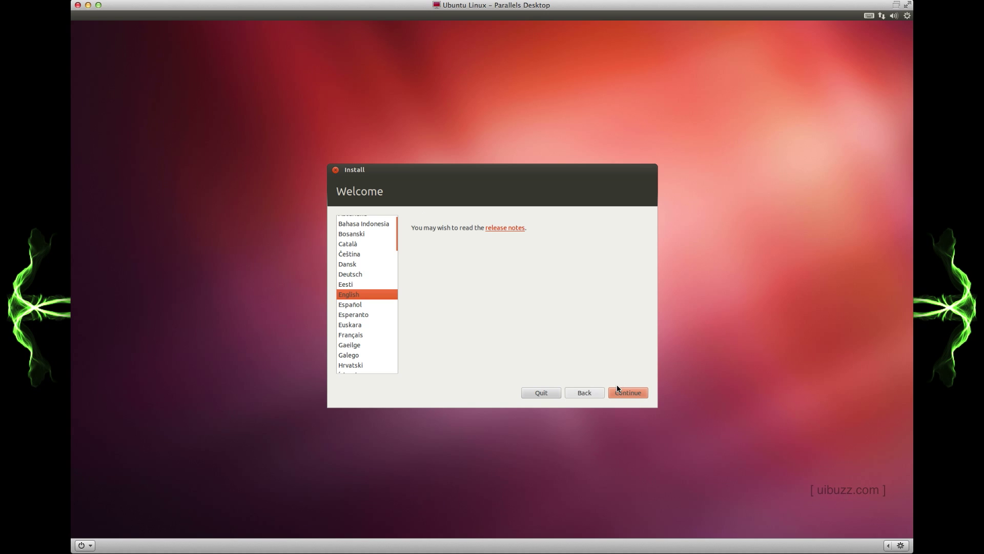
Enable Download updates while installing, choose Erase disk and install Ubuntu, then Install Now.
click(631, 392)
click(624, 393)
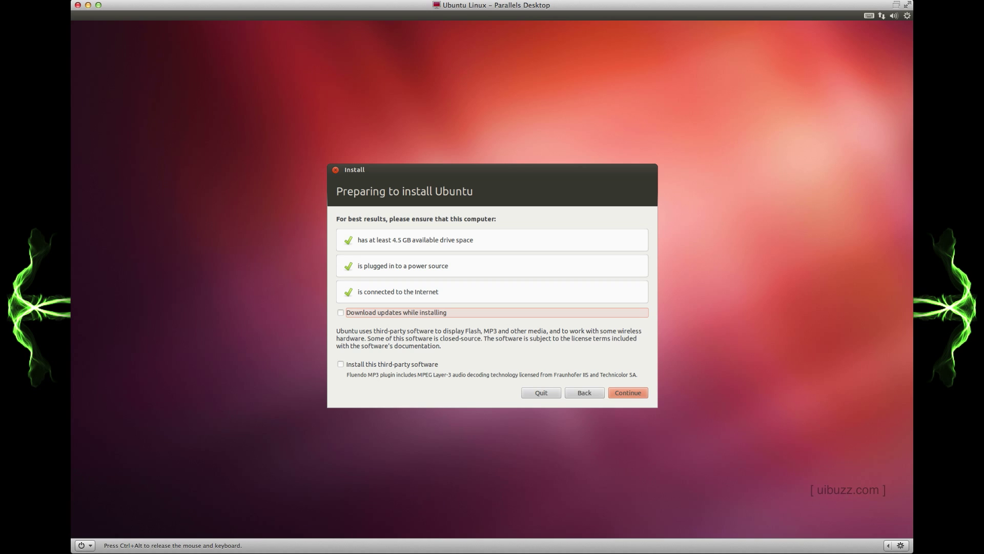
click(387, 314)
click(629, 395)
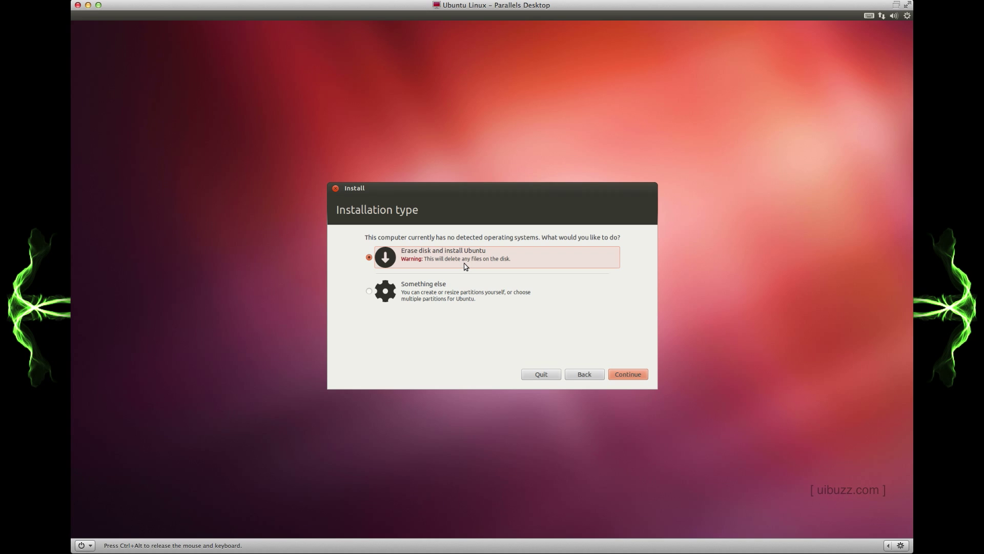
click(619, 376)
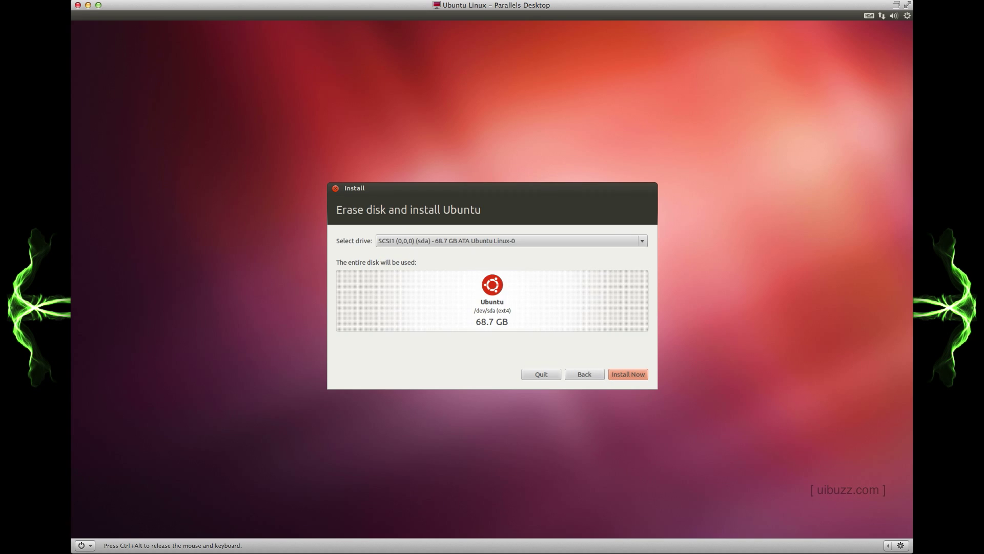
click(624, 377)
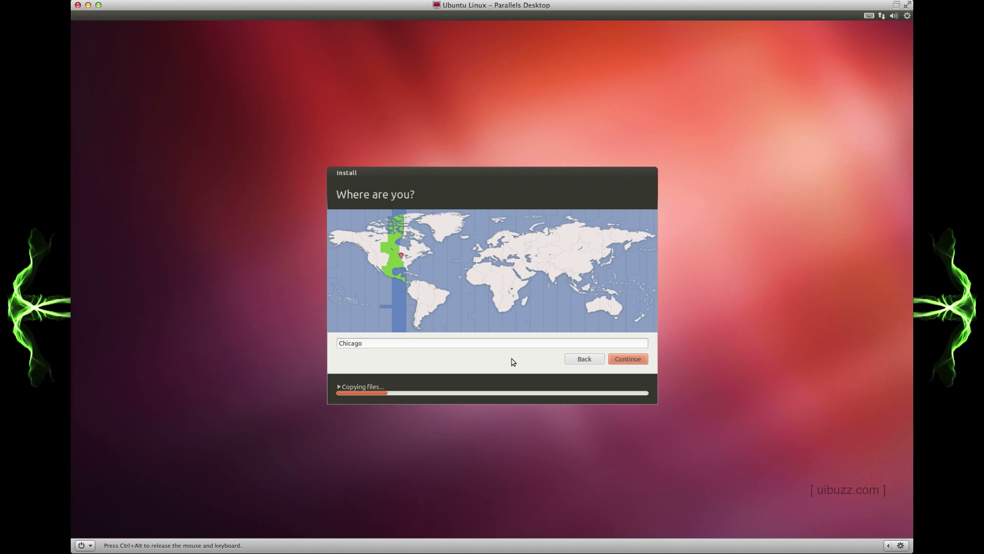
Accept Chicago and English (US), then enter the user's name, default computer name and username, and a confirmed password.
click(623, 360)
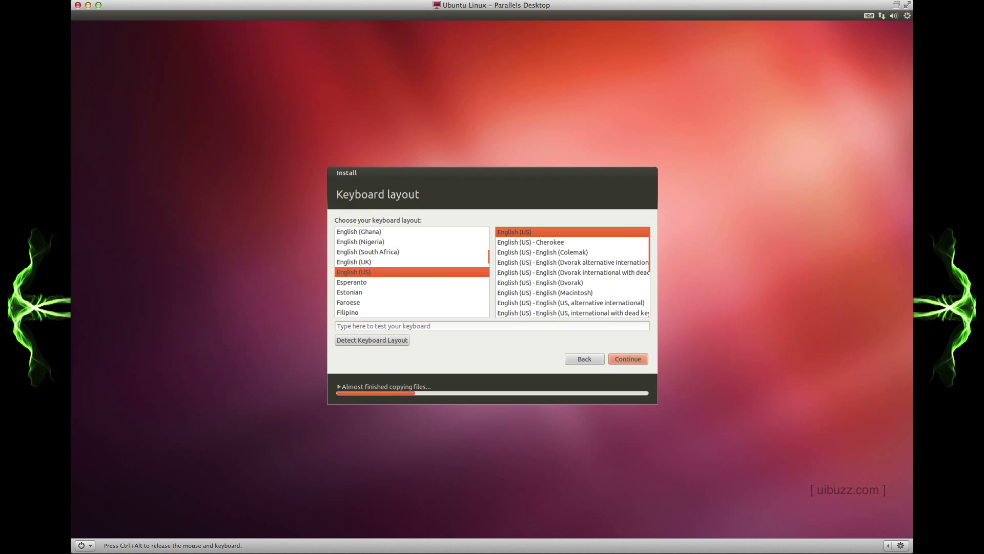
click(623, 360)
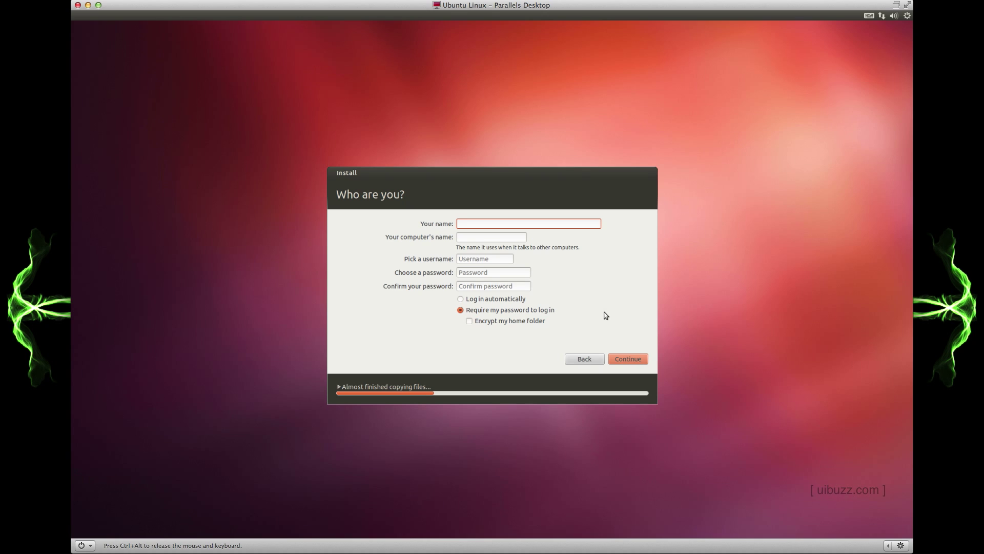
text(Peter)
key(Tab)
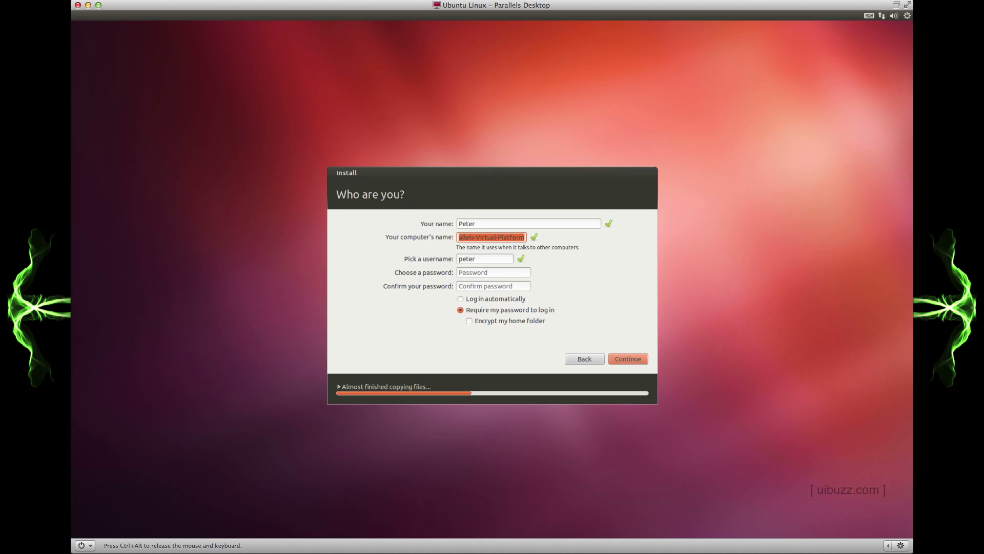
key(Tab)
key(Tab)
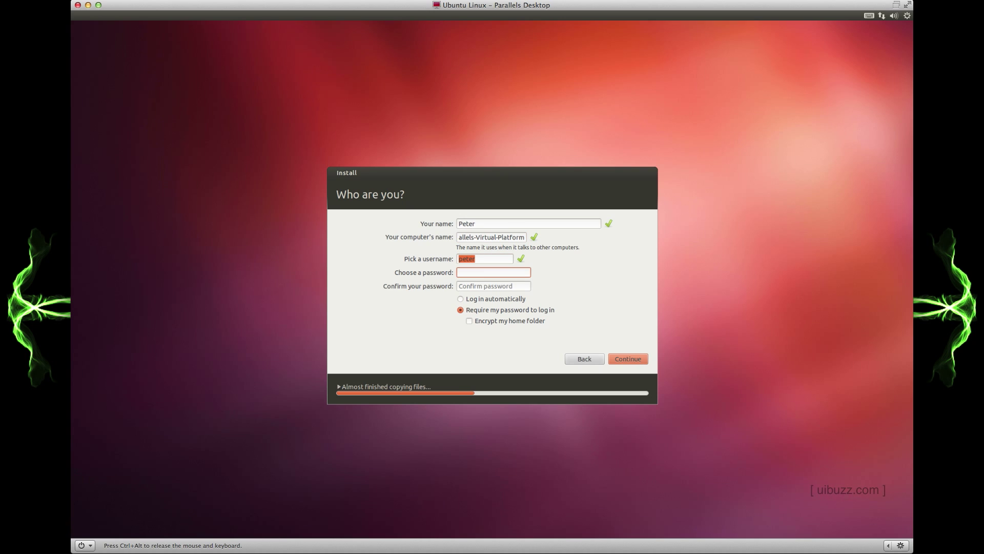
text(*******)
key(Tab)
text(*)
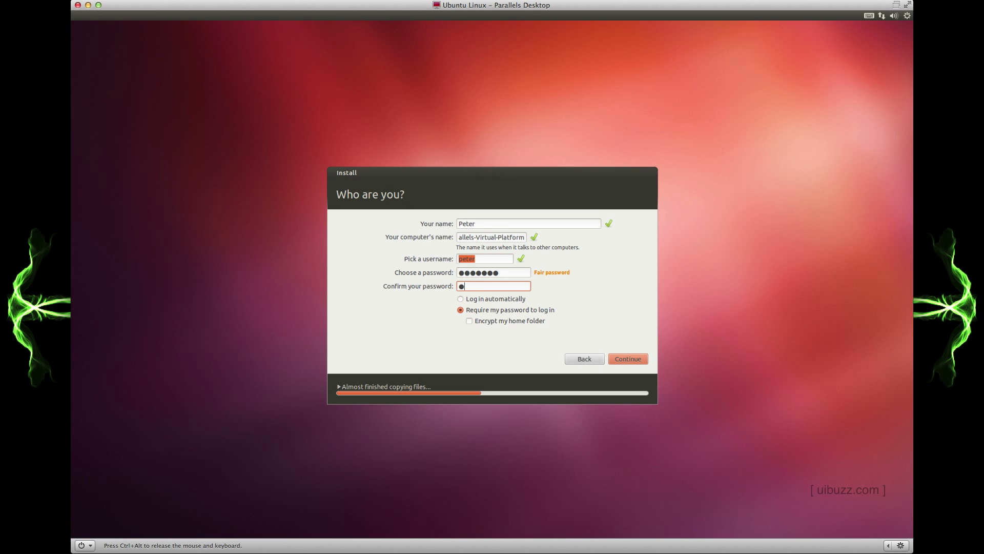
text(******)
click(626, 358)
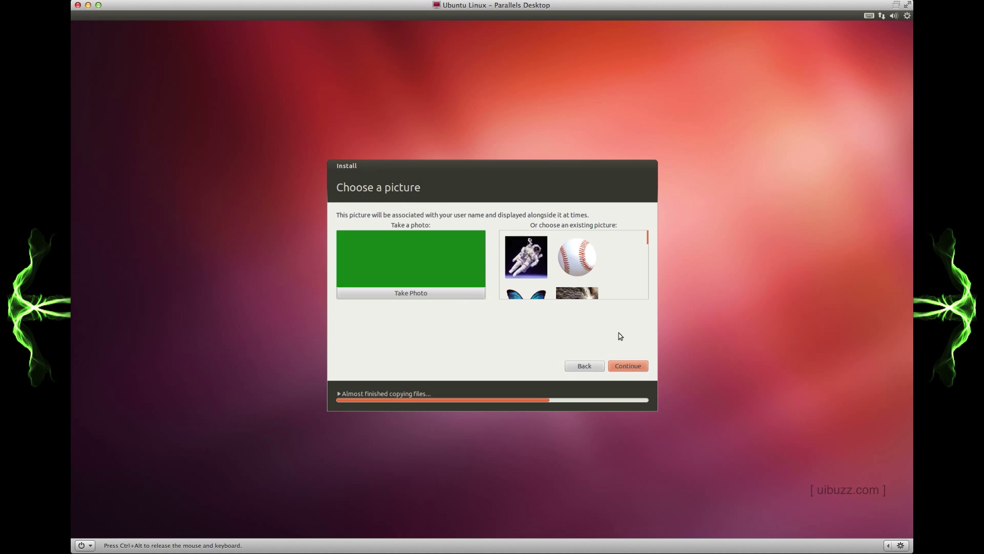
Choose the baseball as the account picture and continue until installation completes.
click(577, 257)
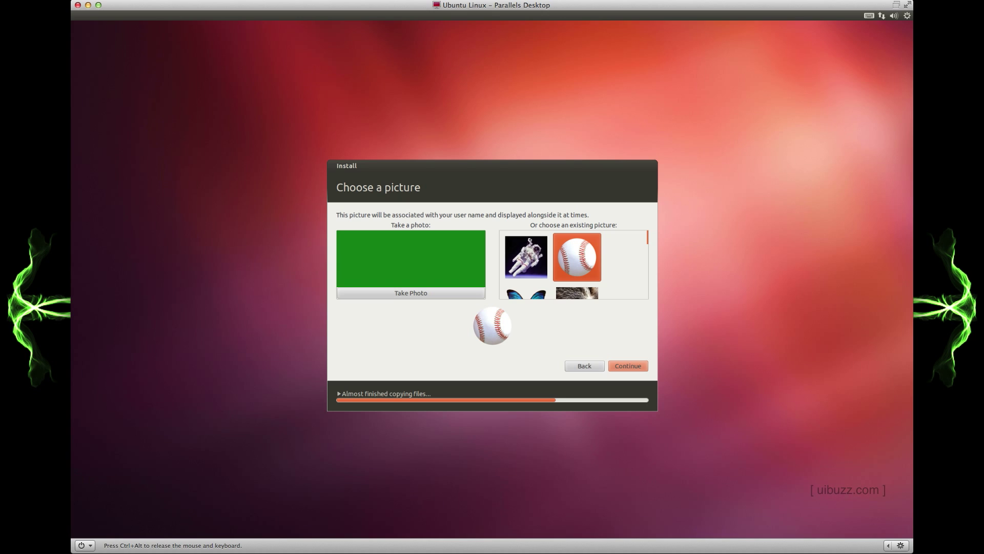
click(623, 366)
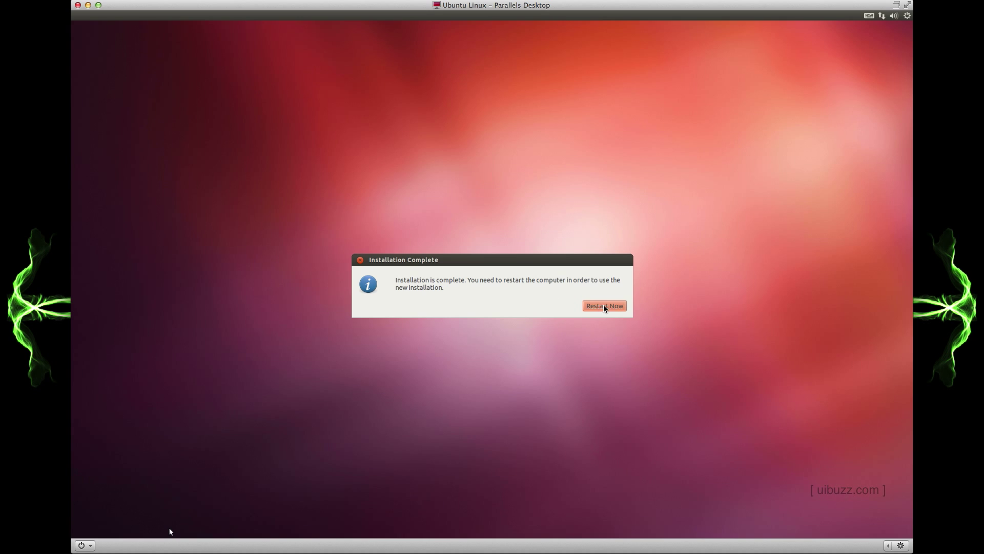
Restart the VM into the new Ubuntu installation and shift its window slightly right.
click(170, 531)
click(590, 306)
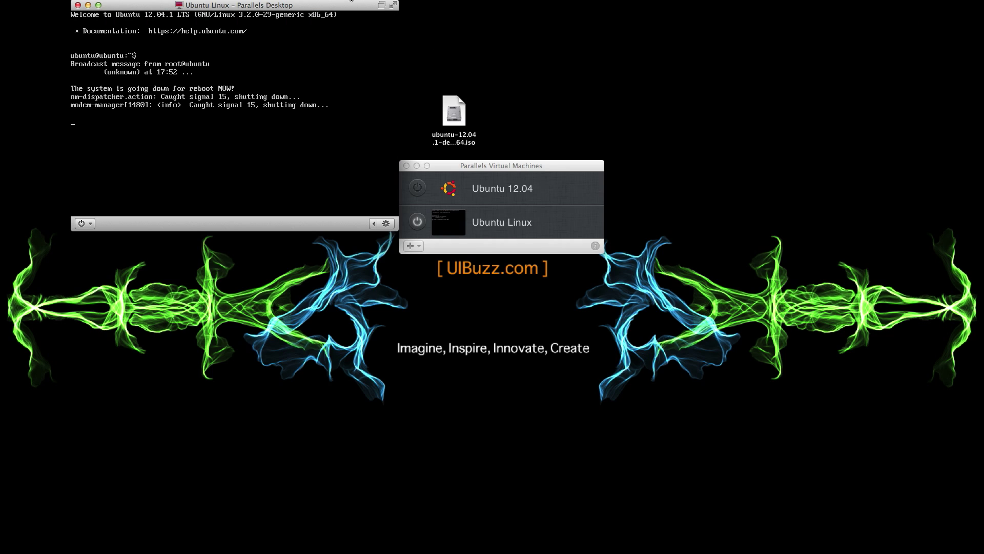
drag(325, 6, 573, 123)
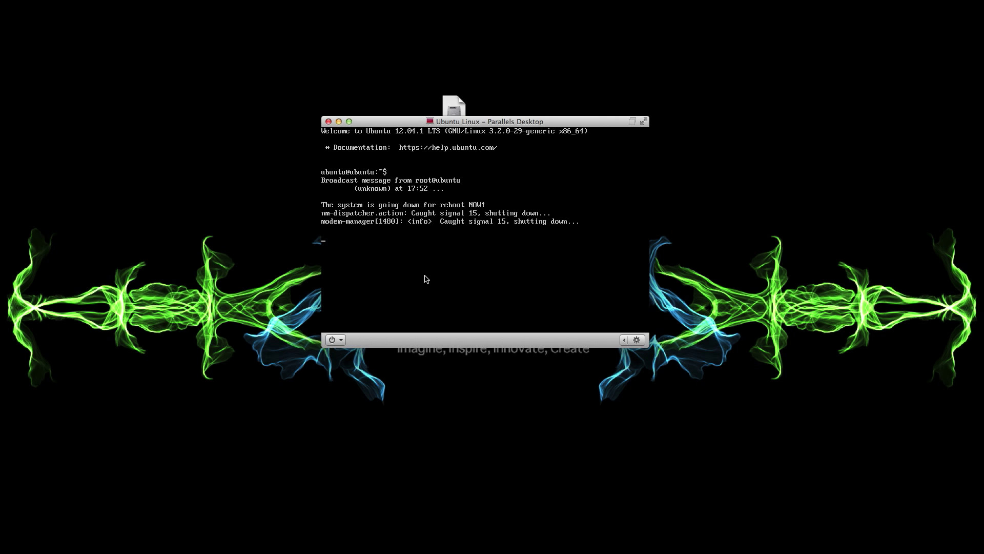
Shut down the hung Ubuntu Linux VM from the power menu, forcing it to stop.
click(341, 340)
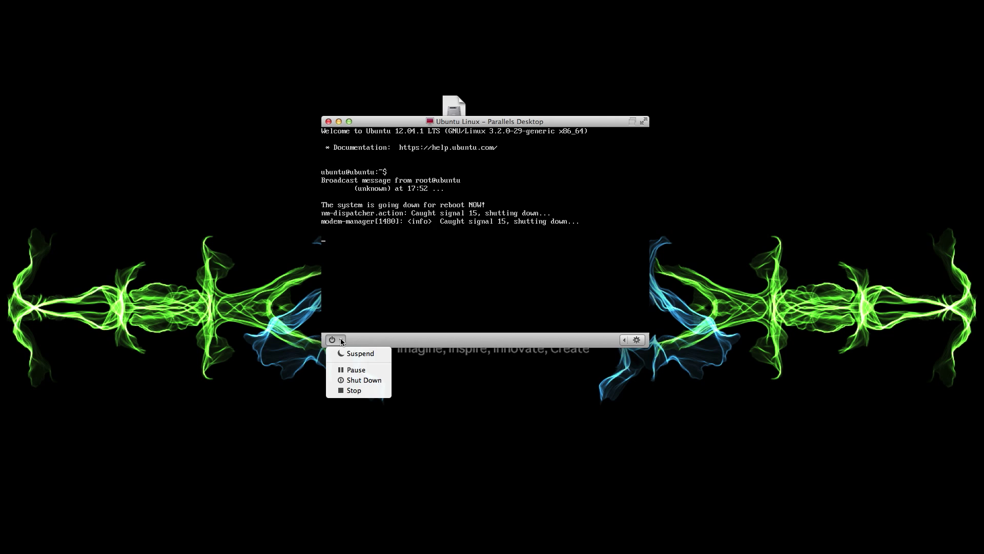
click(362, 381)
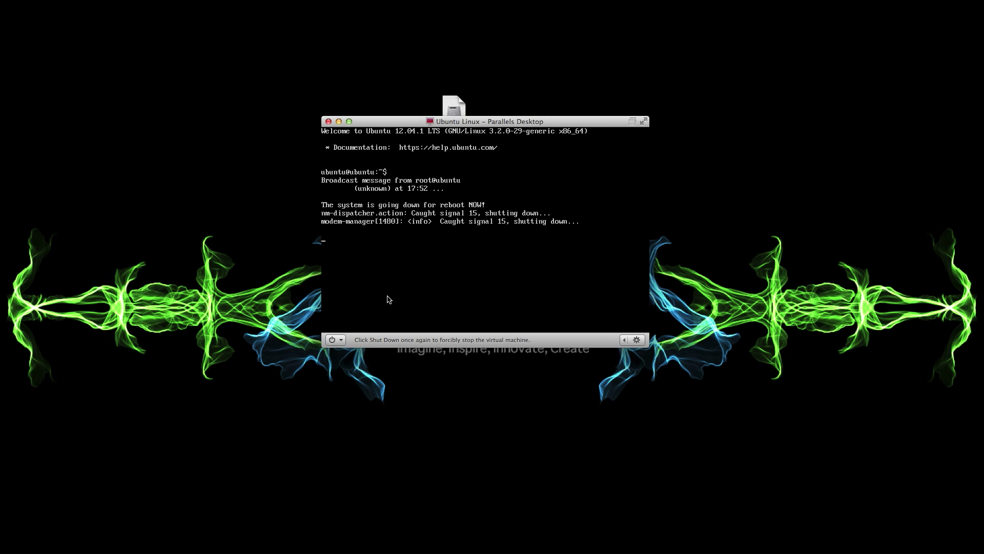
click(338, 342)
click(361, 379)
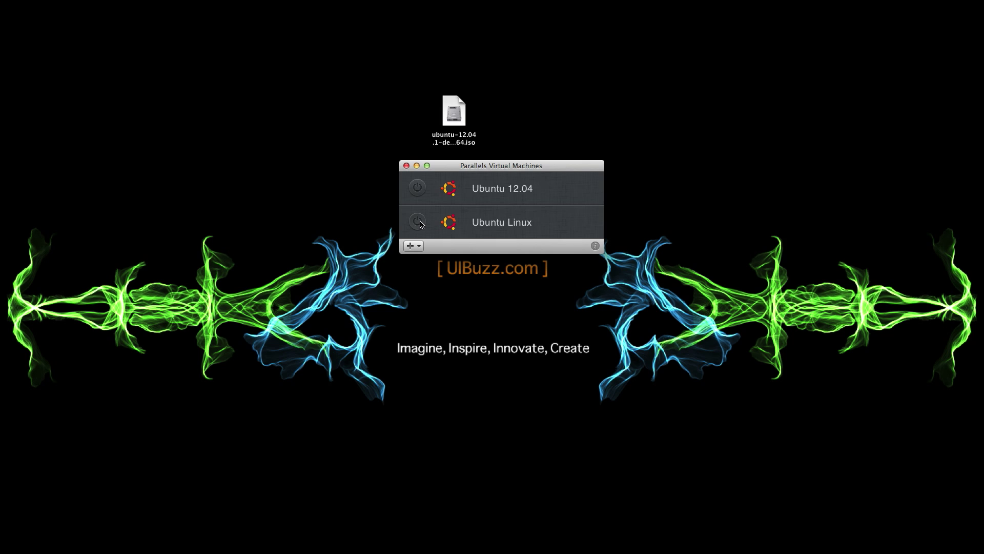
Start the Ubuntu Linux VM and log in with the account password.
click(418, 222)
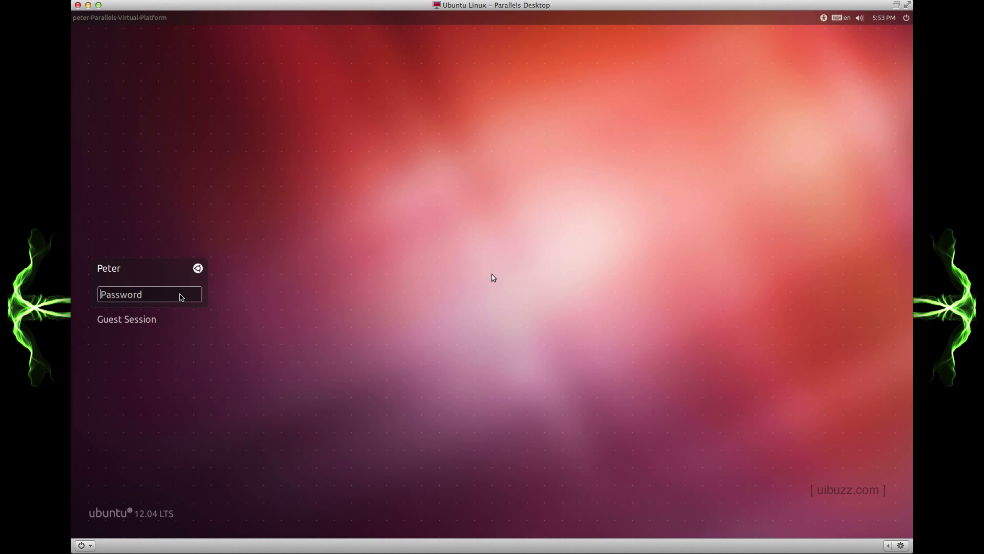
click(493, 277)
text(*******)
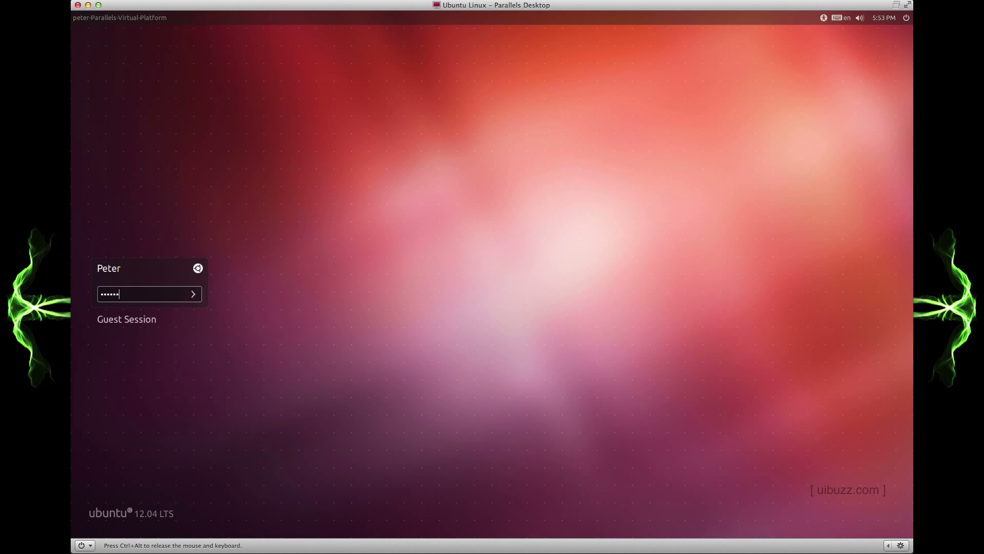
key(Return)
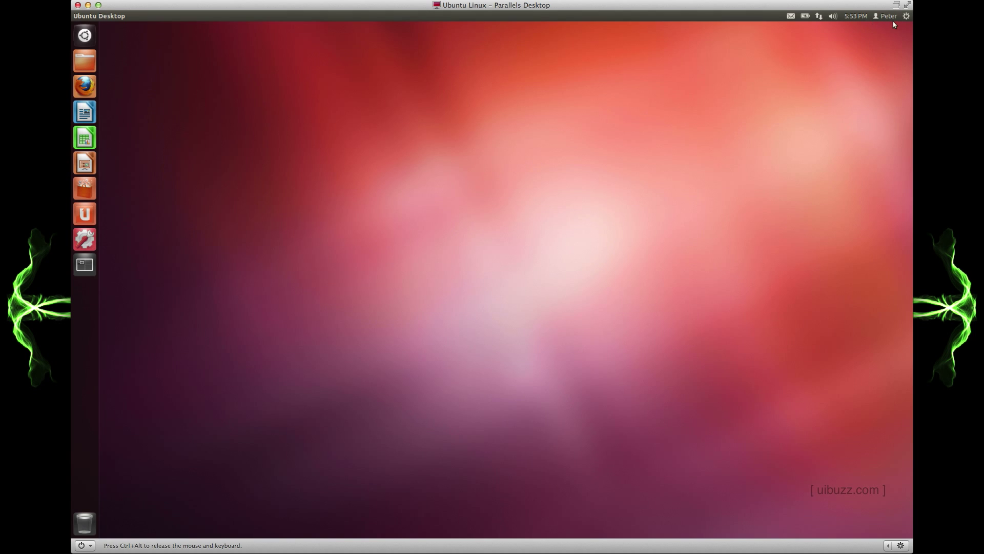
click(906, 17)
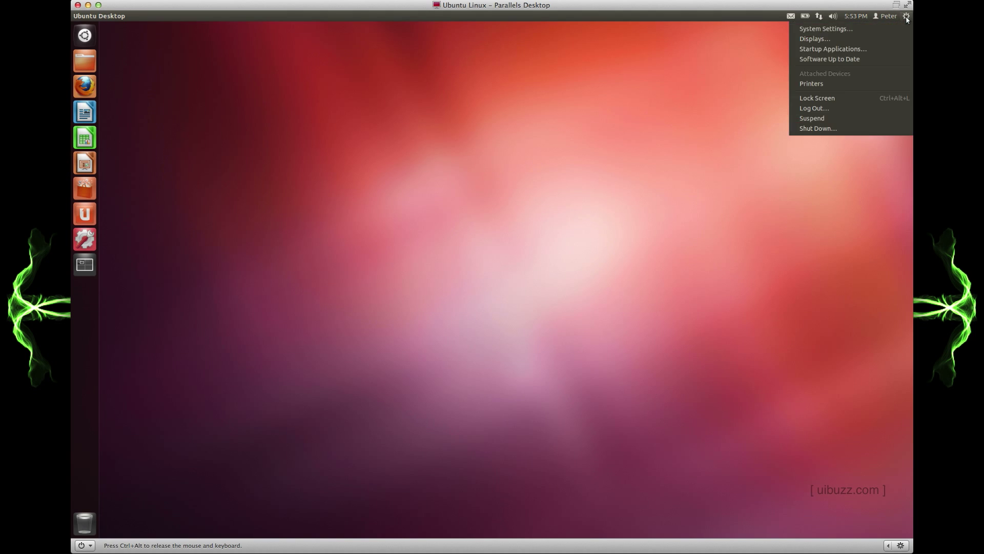
Launch the software updater and install the 325 updates, authenticating with the admin password.
click(842, 59)
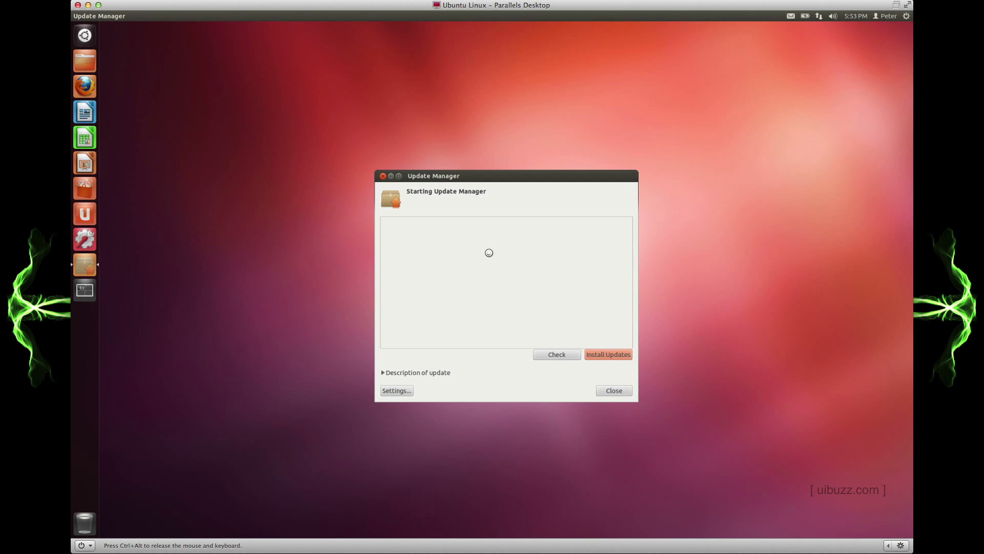
click(598, 356)
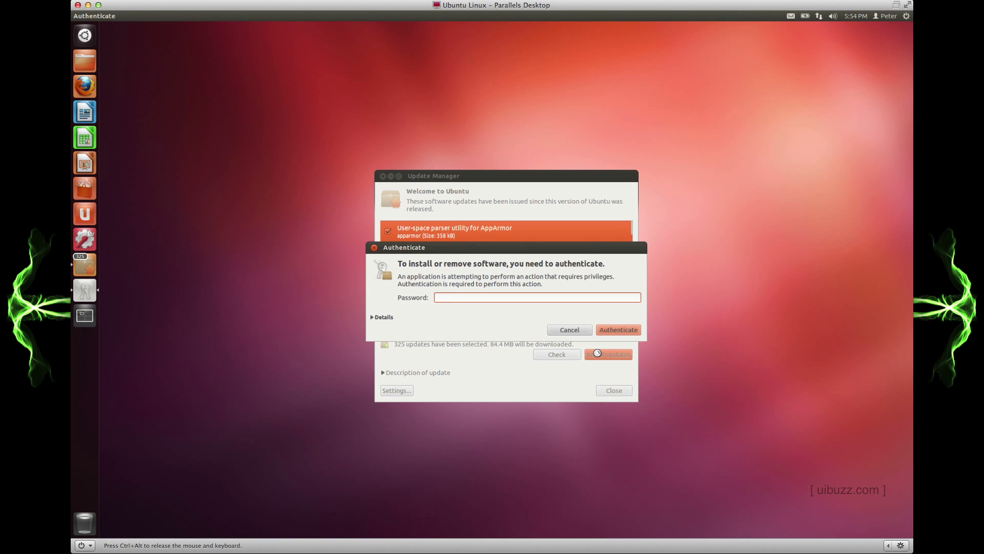
text(•••••••)
key(Return)
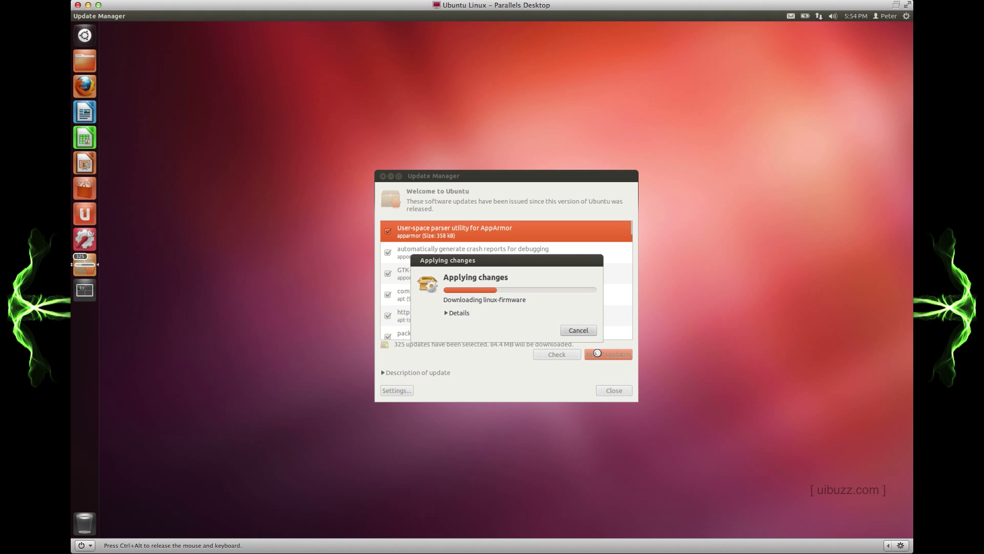
Release the mouse and keyboard from the VM while the updates finish installing.
key(ctrl+alt)
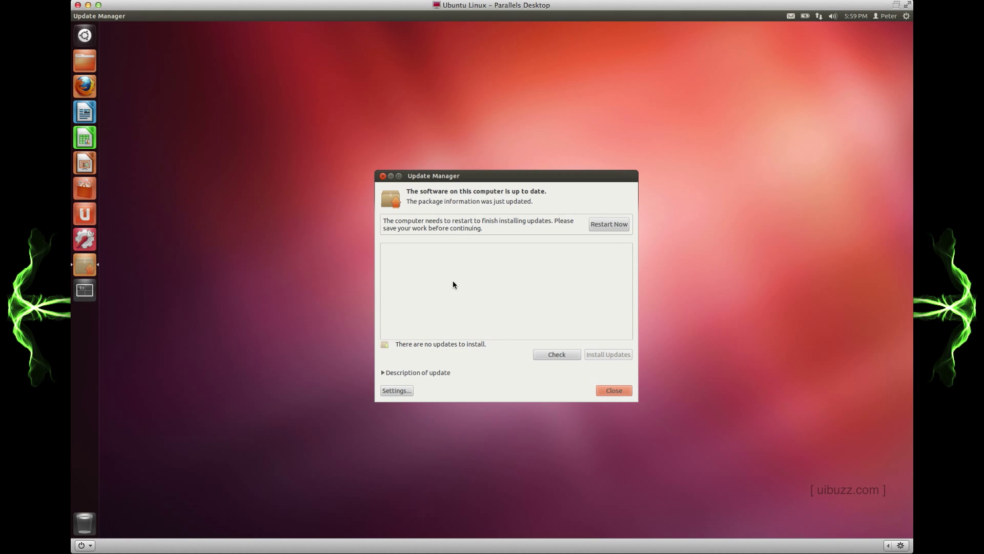
Restart Ubuntu from Update Manager, recentre the VM window, and log back in with the password.
click(615, 226)
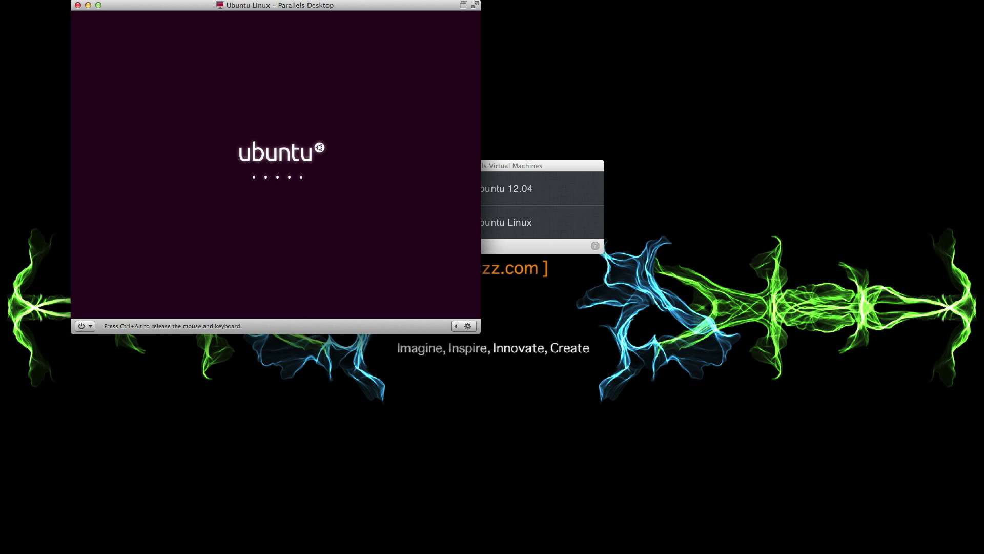
key(ctrl+alt)
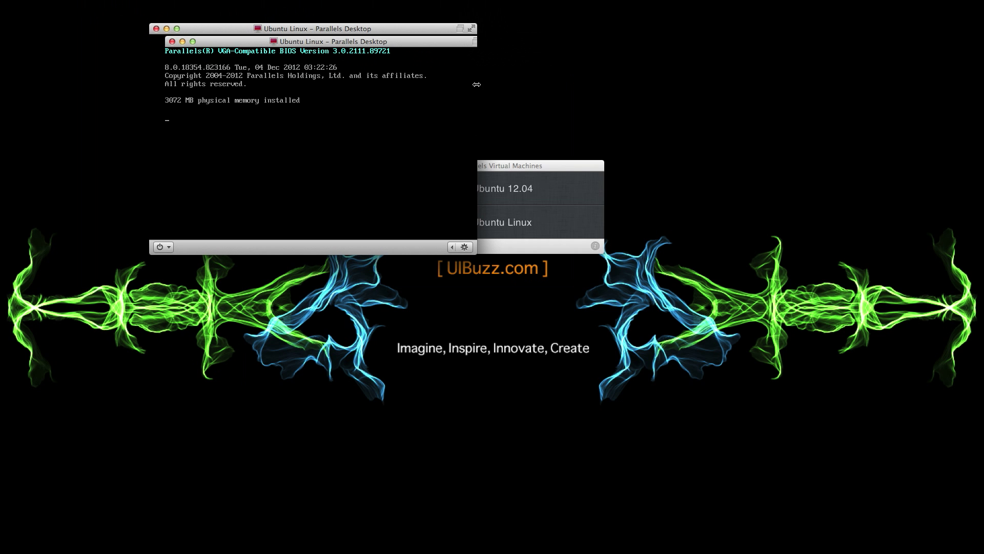
drag(340, 29, 506, 91)
text(******)
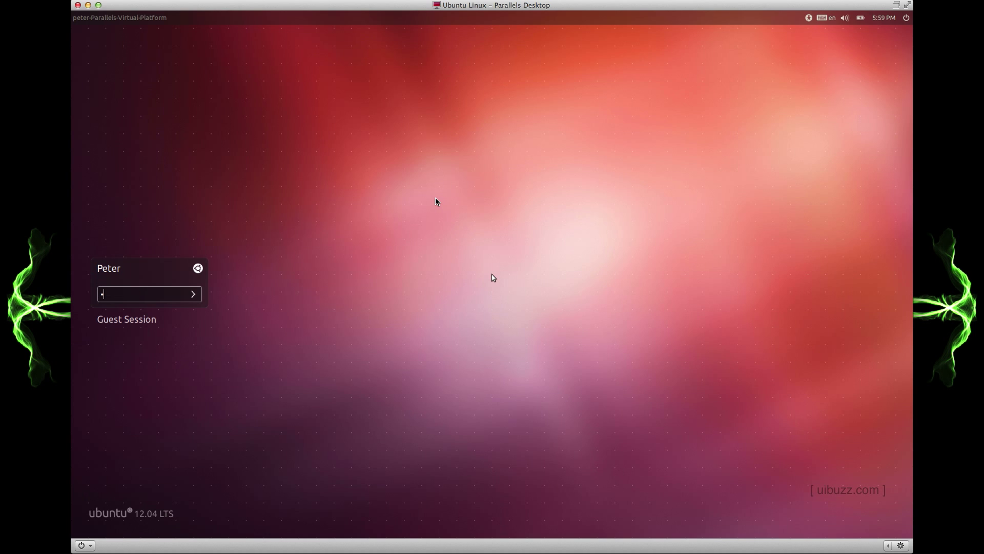
key(Return)
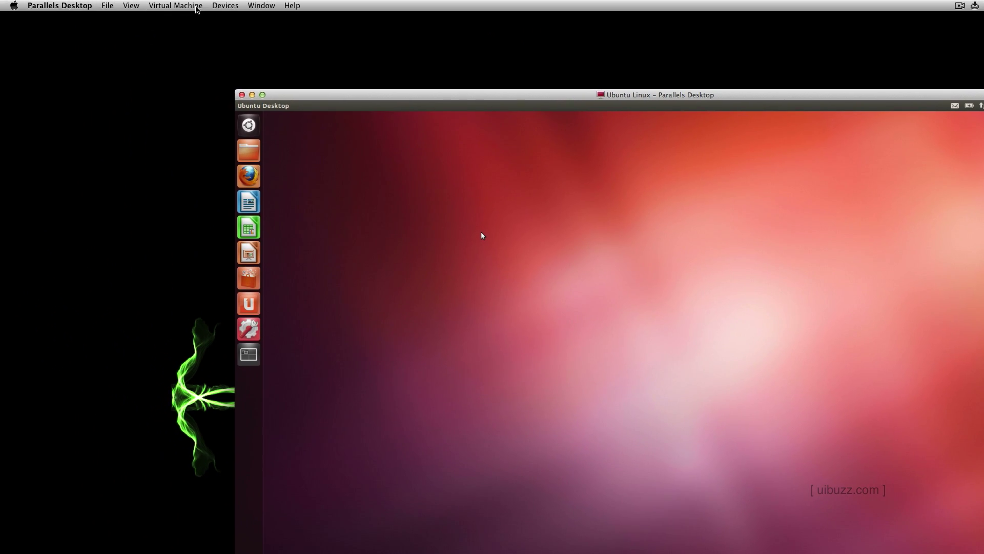
Choose Virtual Machine > Install Parallels Tools, then launch Terminal by searching the Dash for 'term'.
click(194, 6)
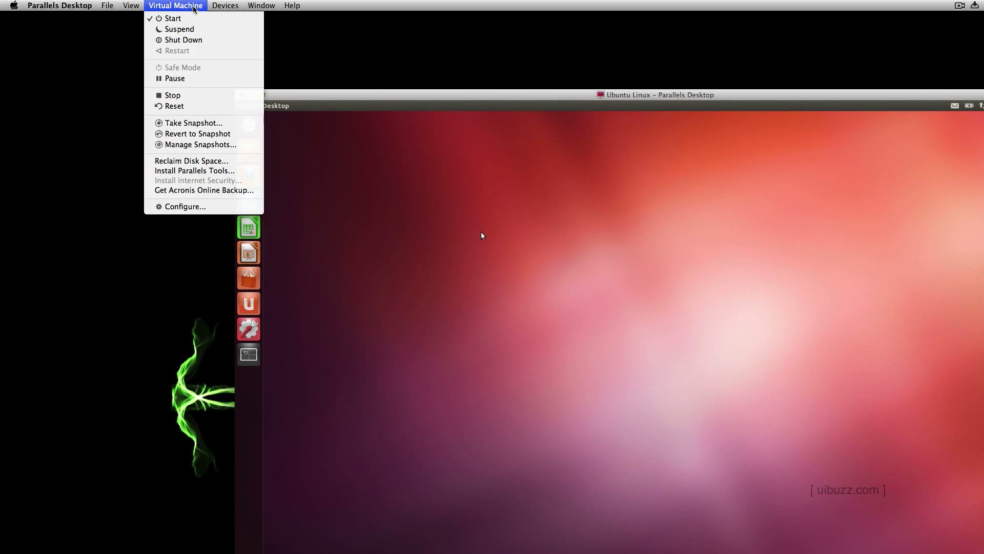
click(177, 172)
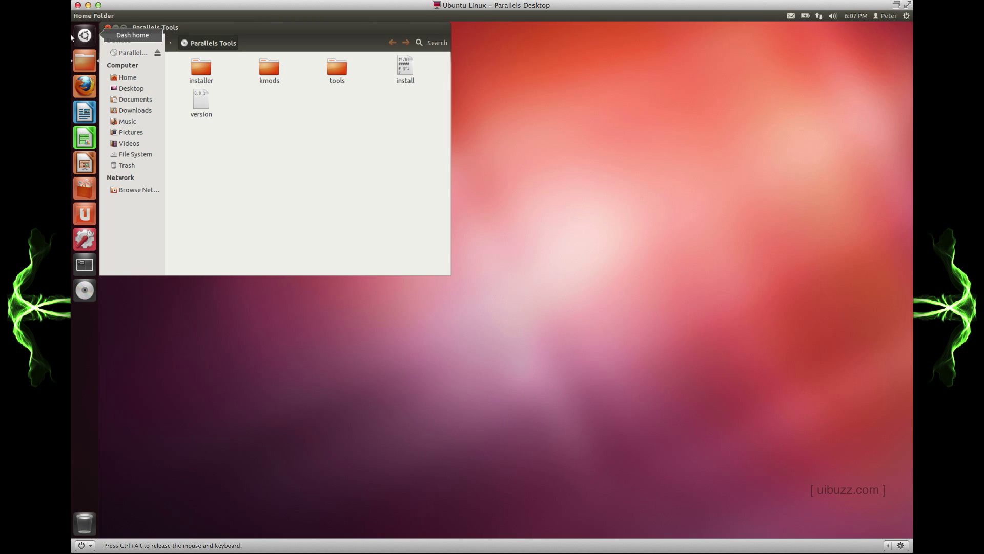
click(85, 35)
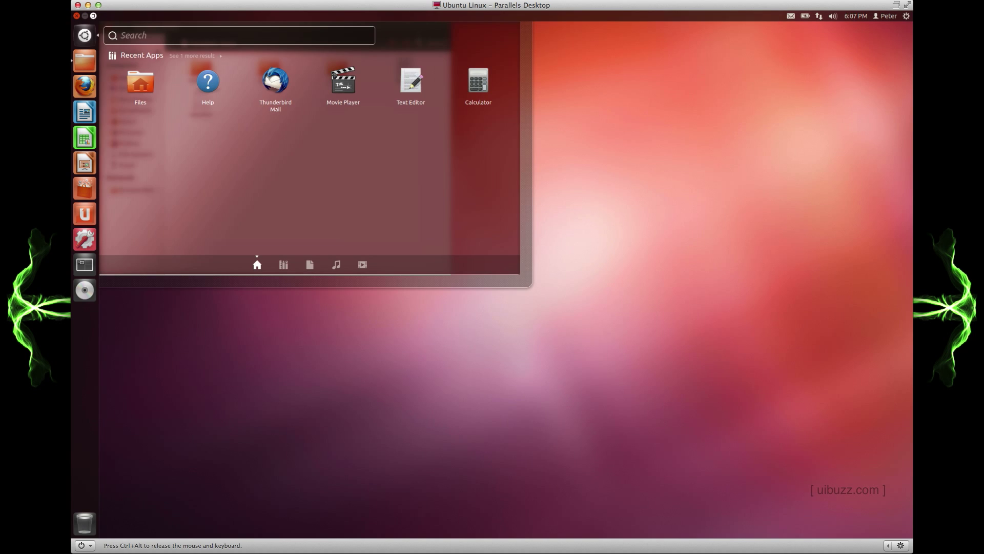
text(term)
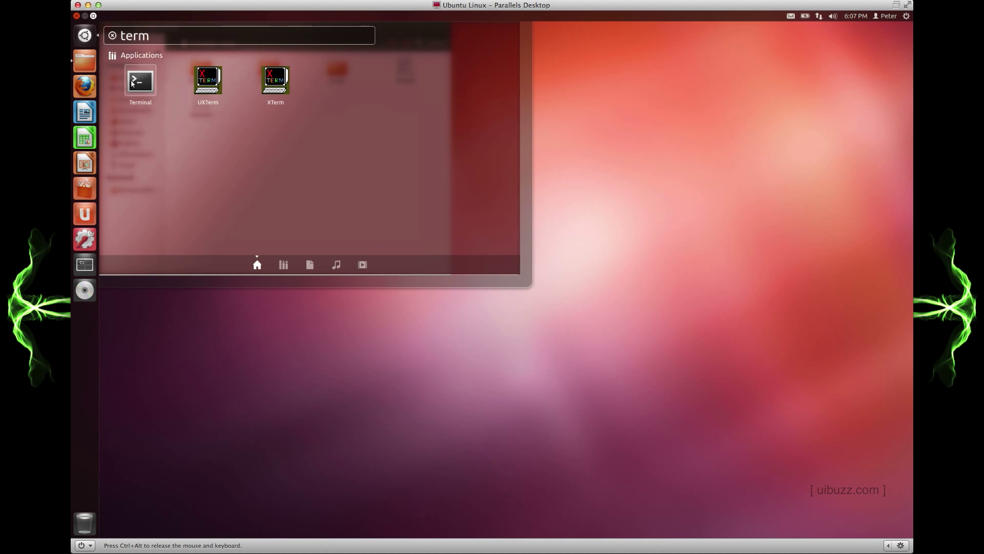
click(140, 83)
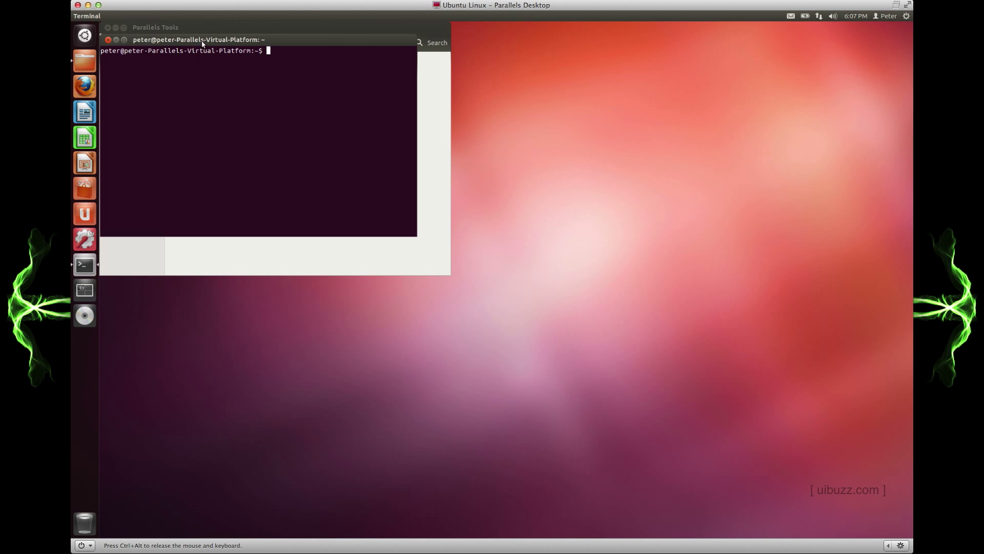
Change the Terminal's directory to the Parallels Tools folder by dragging its path after cd.
drag(204, 41, 570, 39)
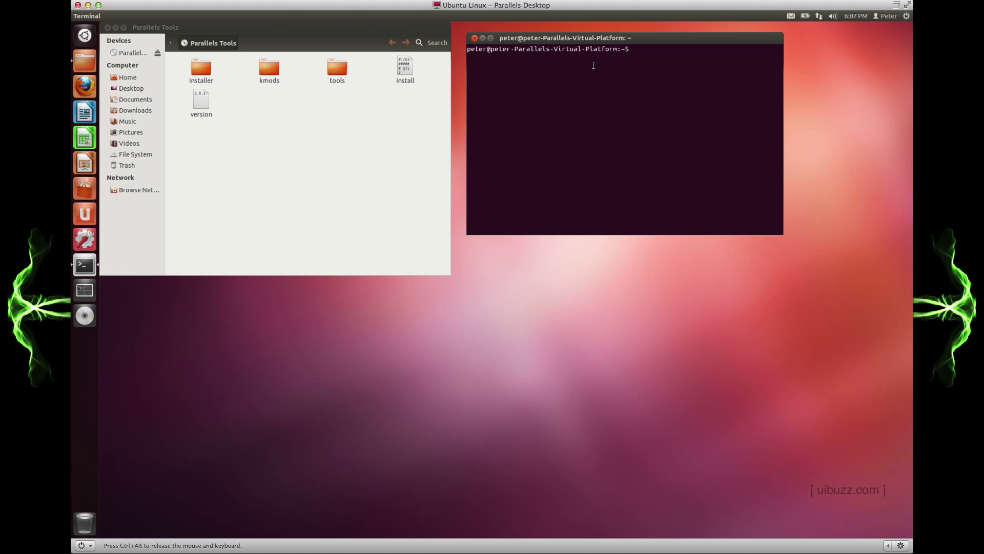
text(cd)
click(202, 43)
drag(202, 43, 652, 72)
click(658, 69)
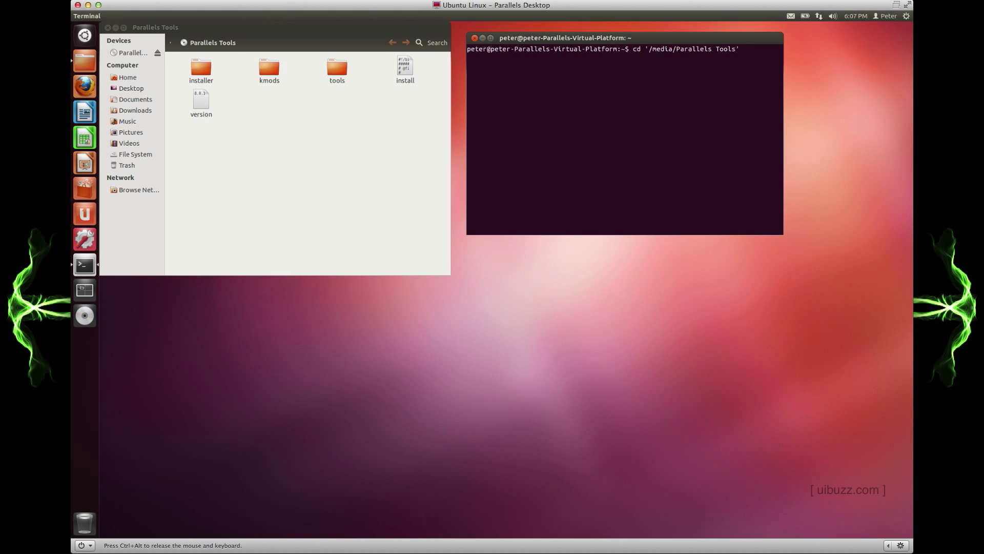
key(Return)
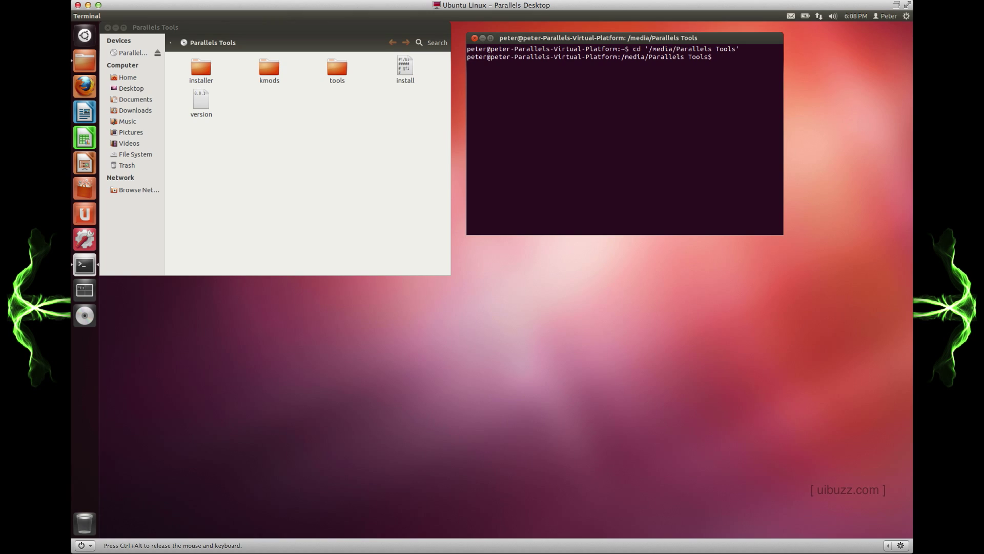
List the folder with ll, then run sudo ./install and enter the admin password.
text(ll)
key(Return)
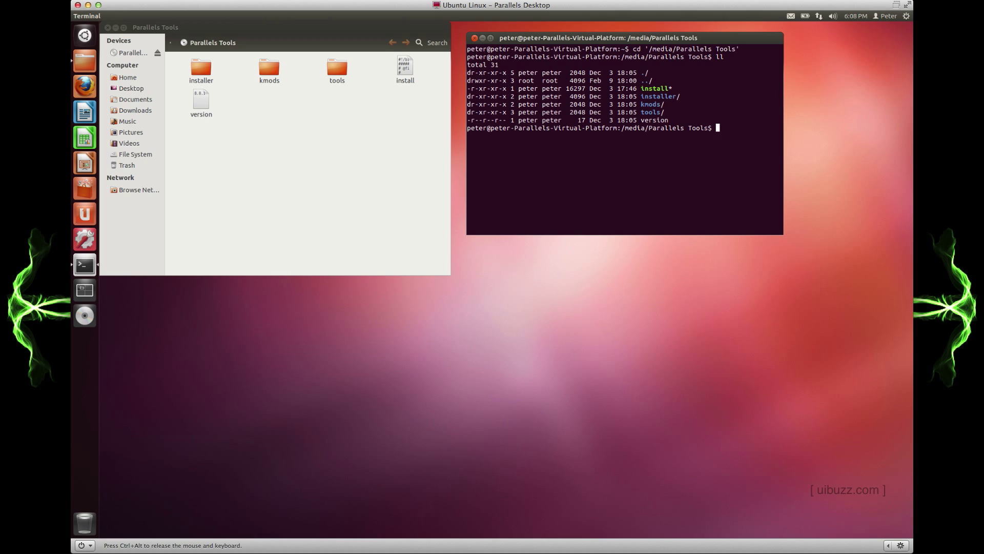
text(sudo ./install)
key(Return)
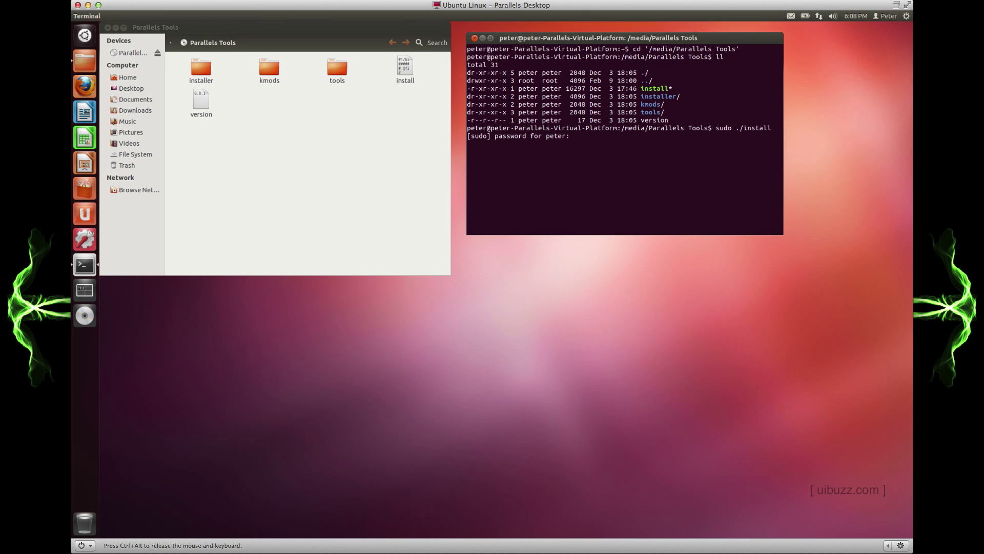
key(Return)
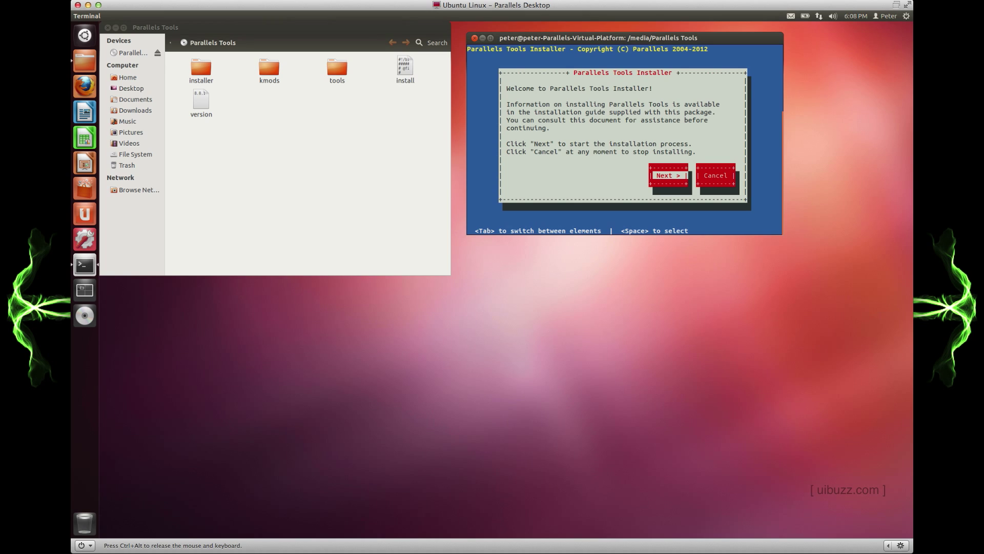
Accept the Parallels Tools installer prompts, let missing components download, then reboot the VM.
key(Return)
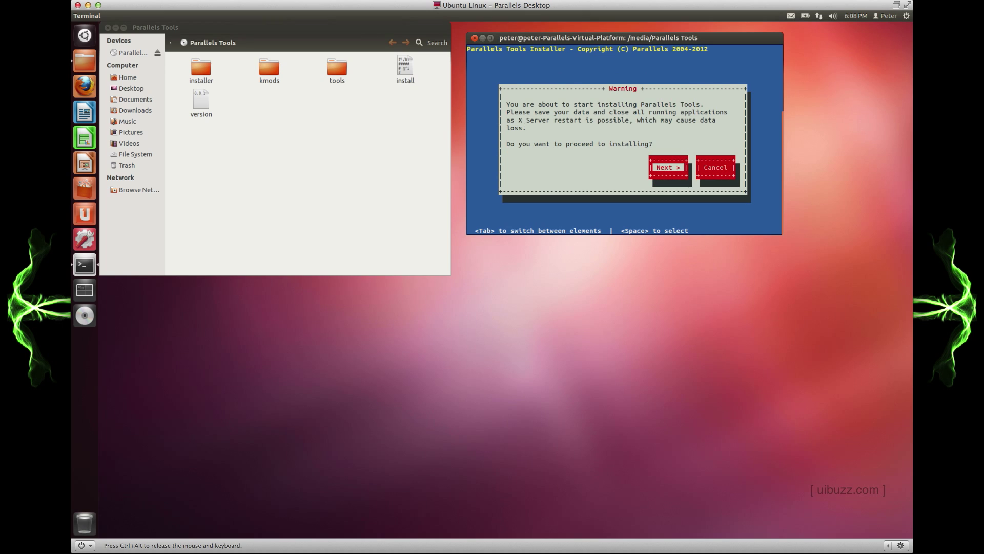
key(Return)
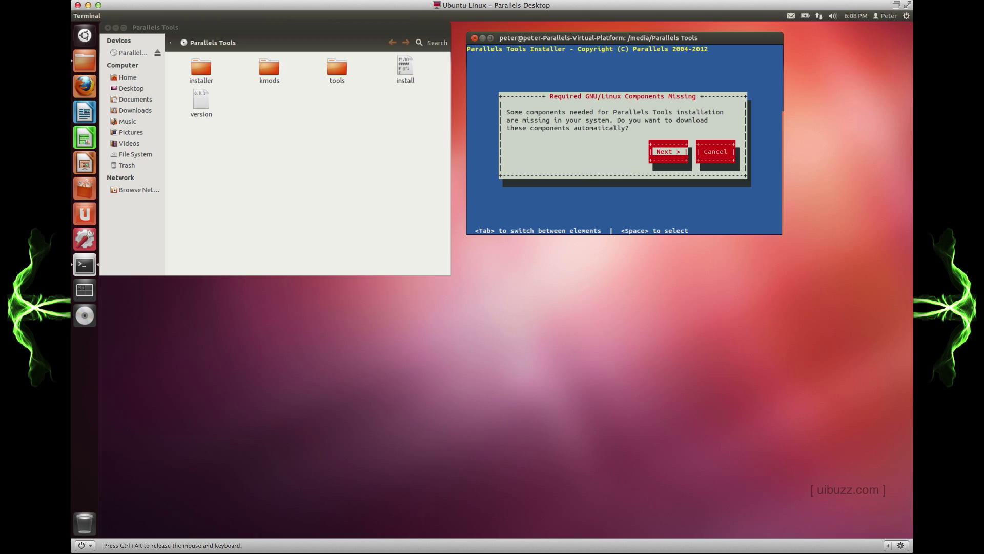
key(Return)
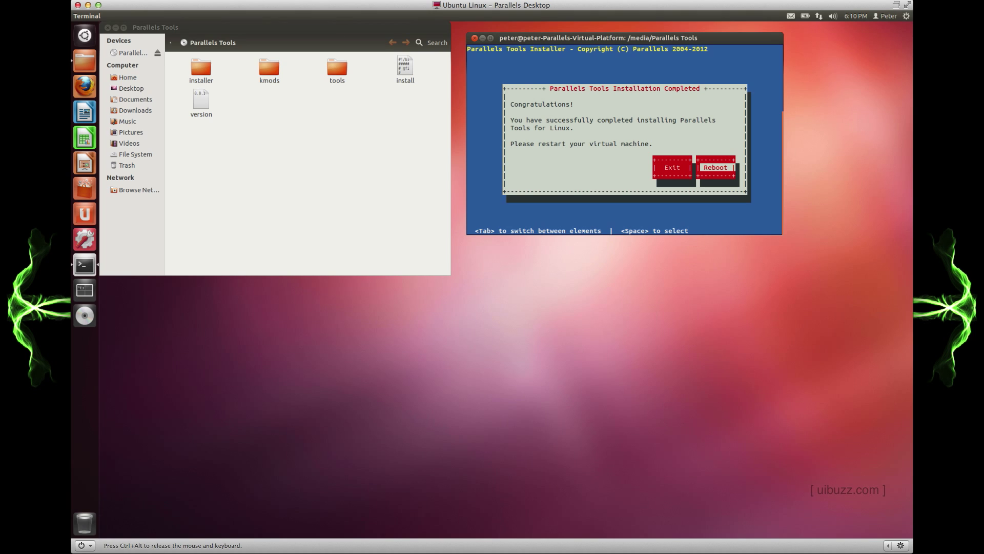
key(Return)
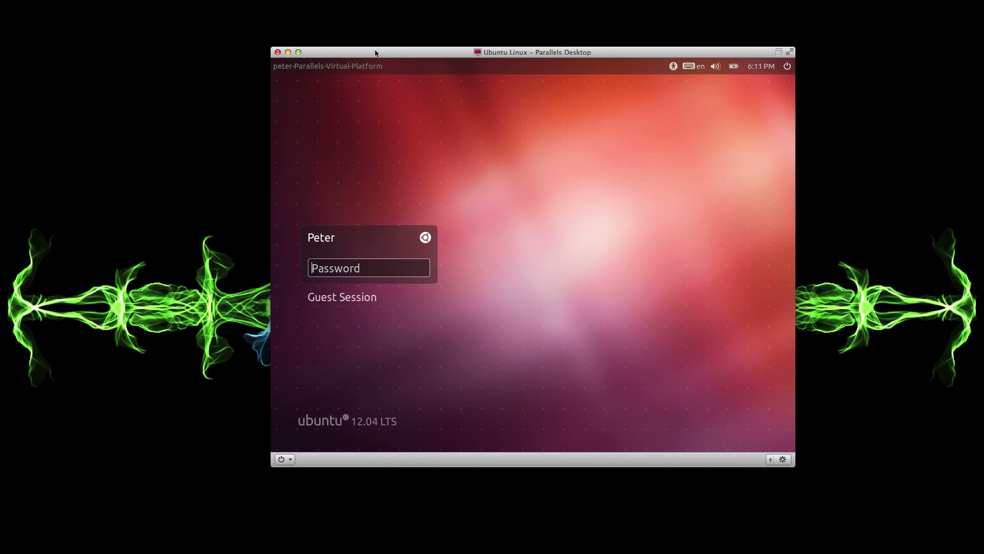
Shift the VM window slightly left and enter the account password at the Ubuntu login.
drag(376, 52, 325, 47)
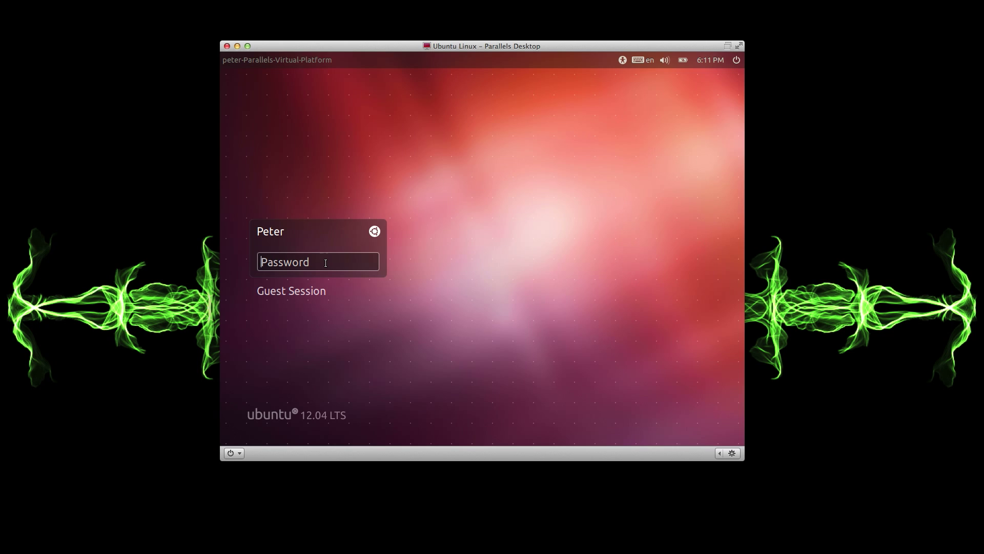
text(••••••)
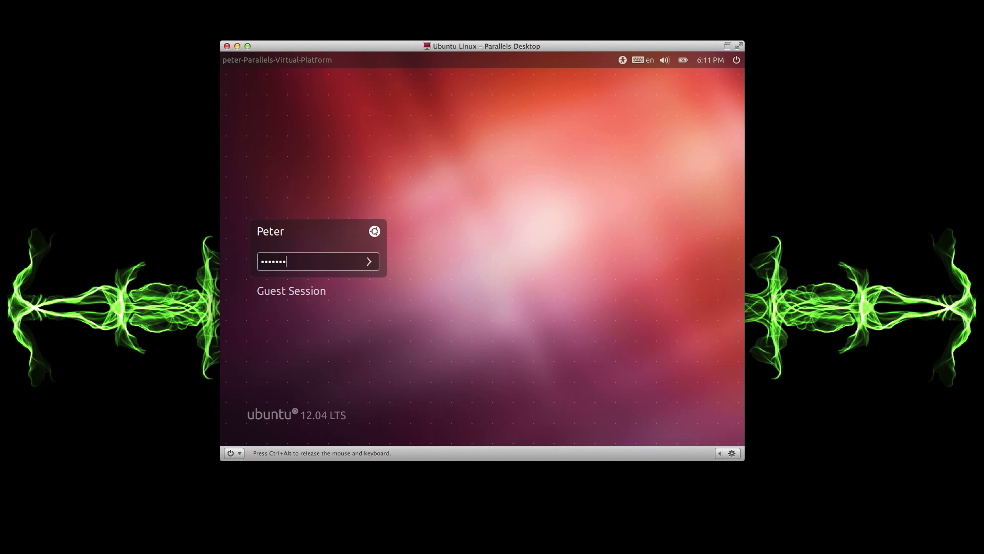